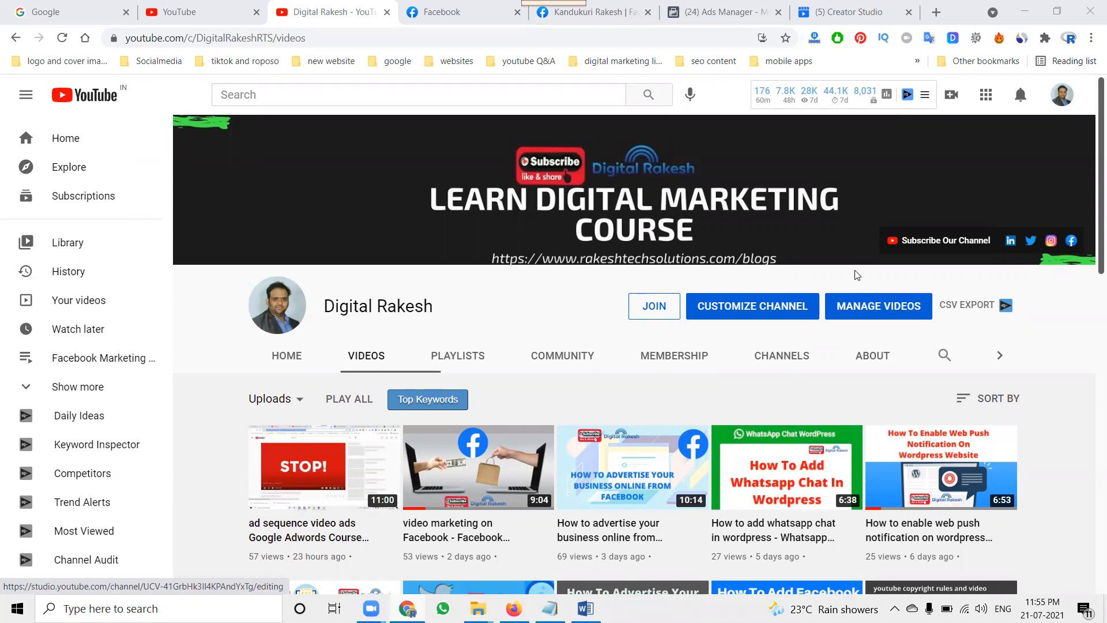
Review the newest post on the Facebook Page, down to its engagement figures and boost option.
left_click(613, 19)
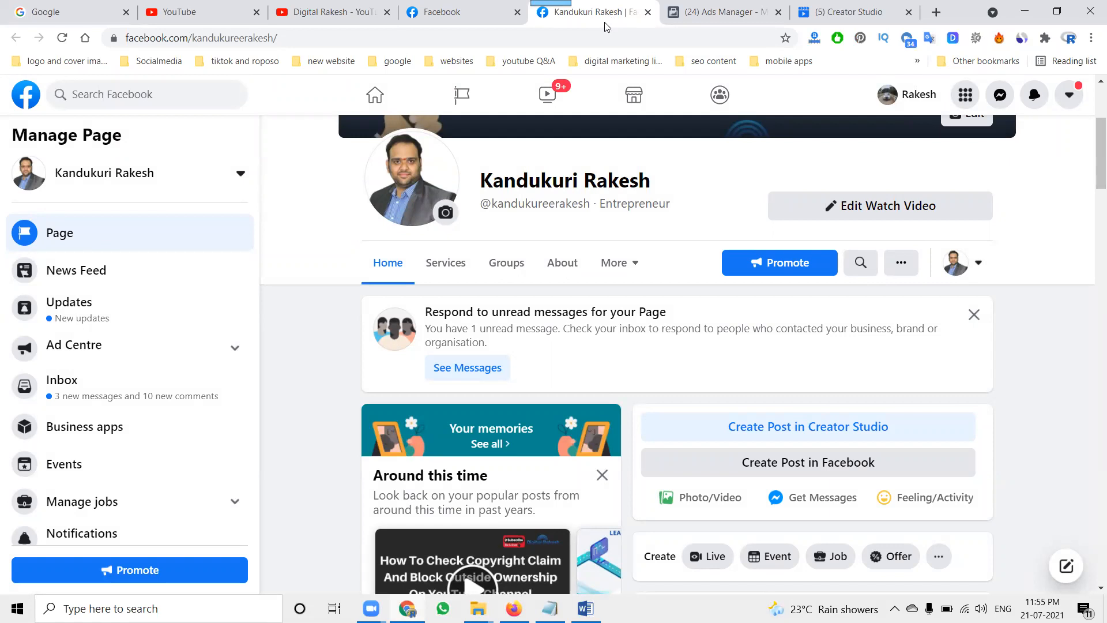
scroll(690, 260, "down", 6)
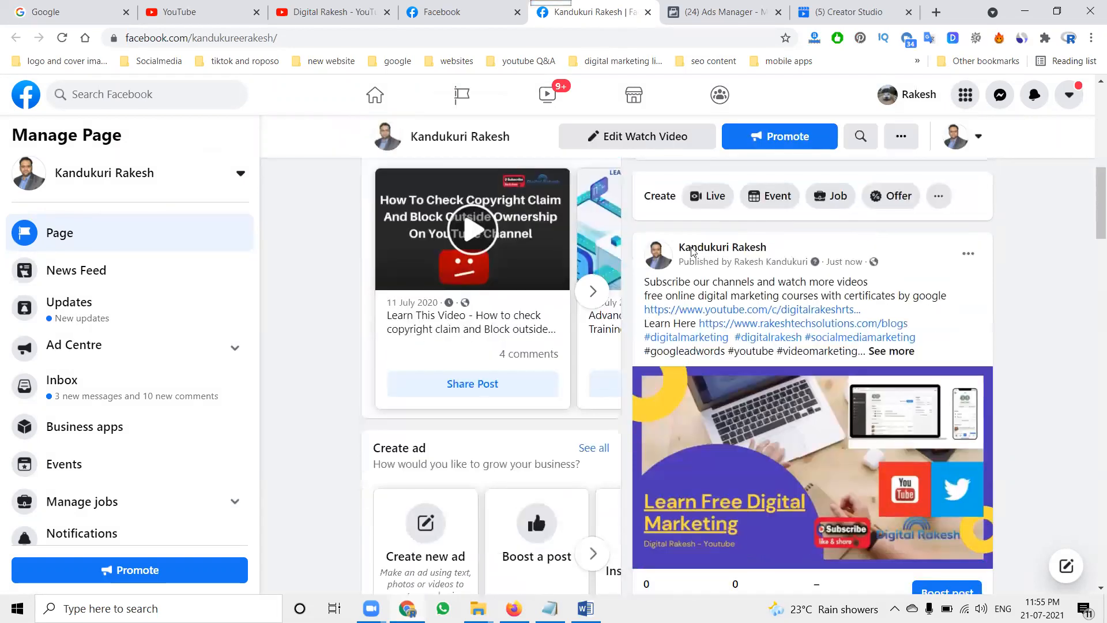
scroll(784, 314, "down", 5)
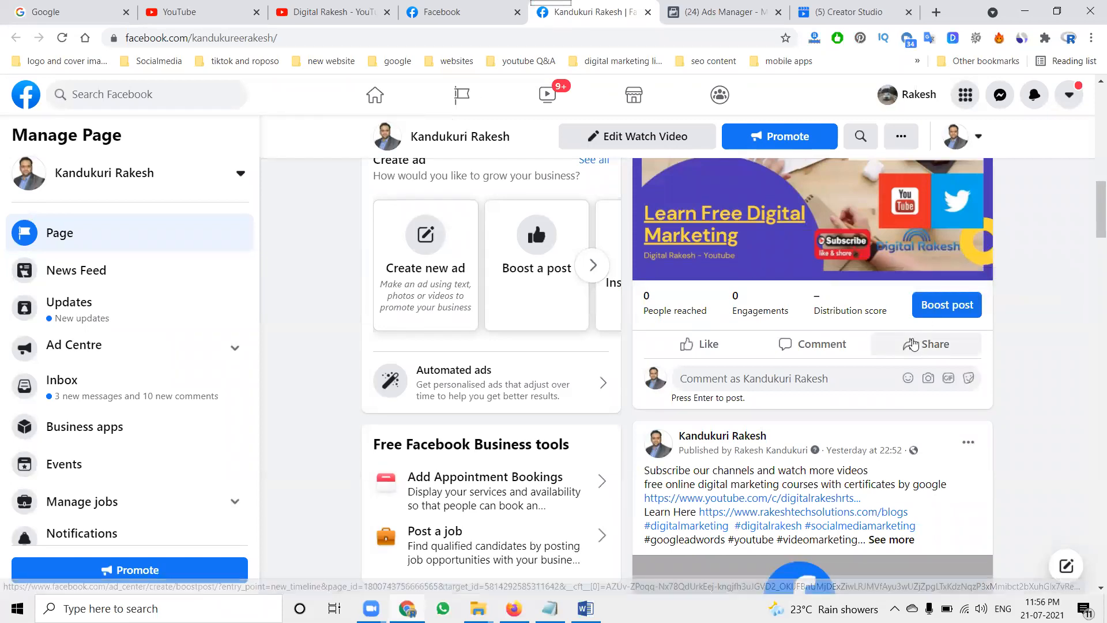
Switch to Ads Manager and create a new campaign with the Engagement objective, using the Post Engagement type.
left_click(703, 17)
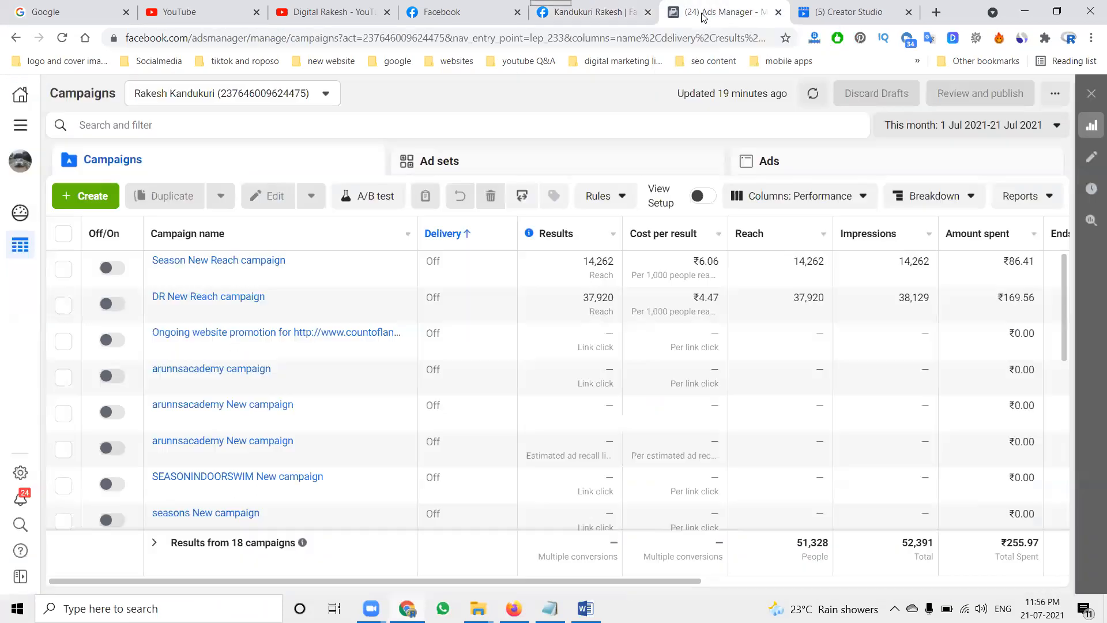
left_click(85, 198)
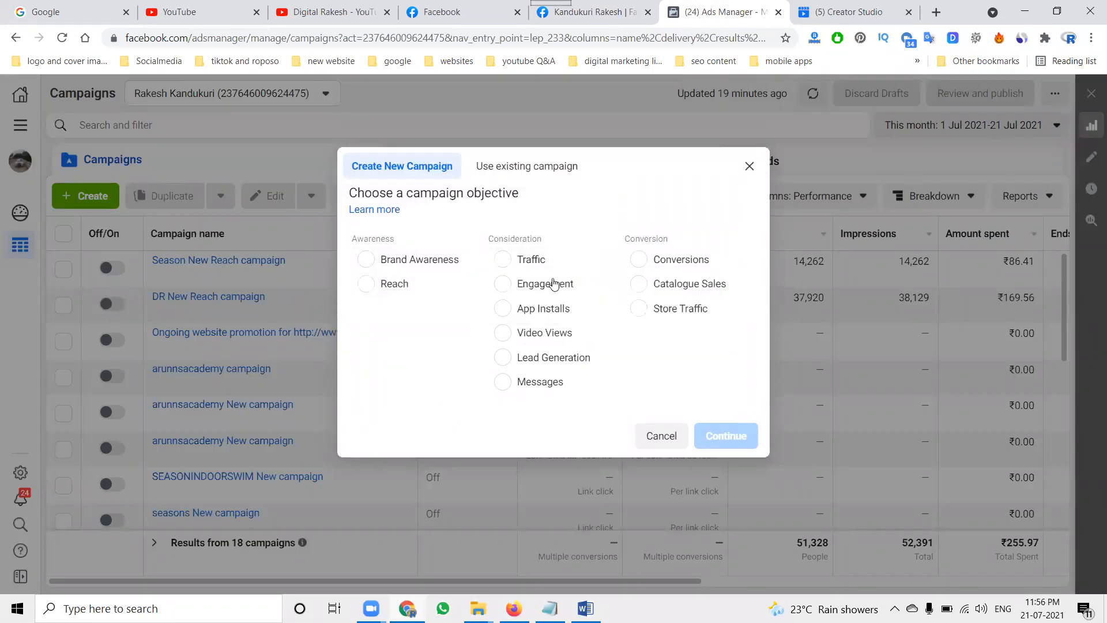
left_click(551, 287)
scroll(469, 356, "down", 2)
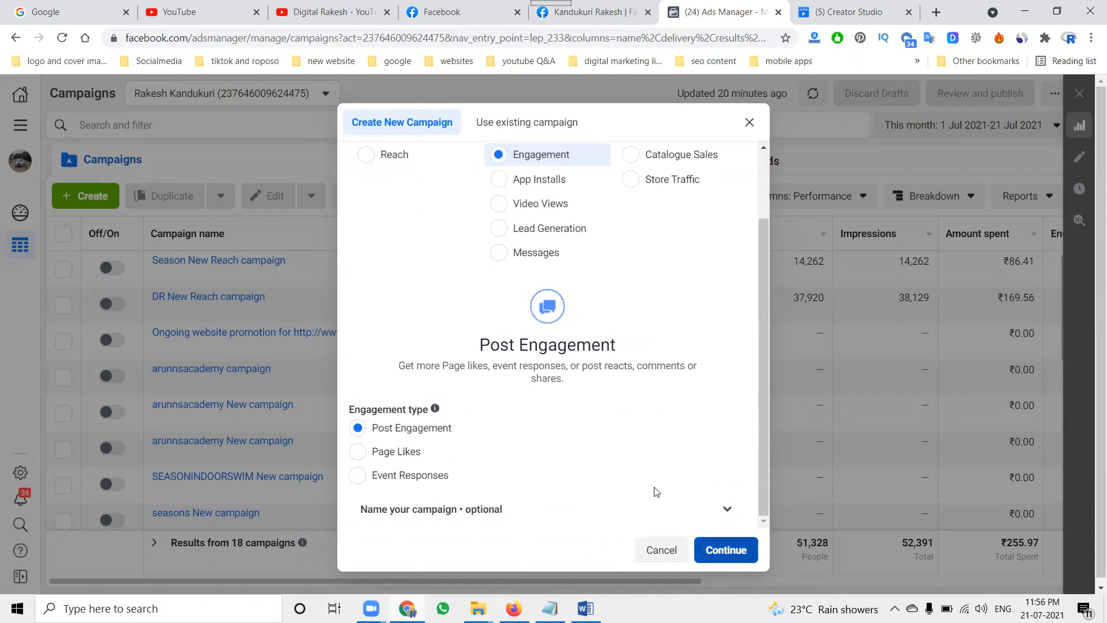
left_click(726, 550)
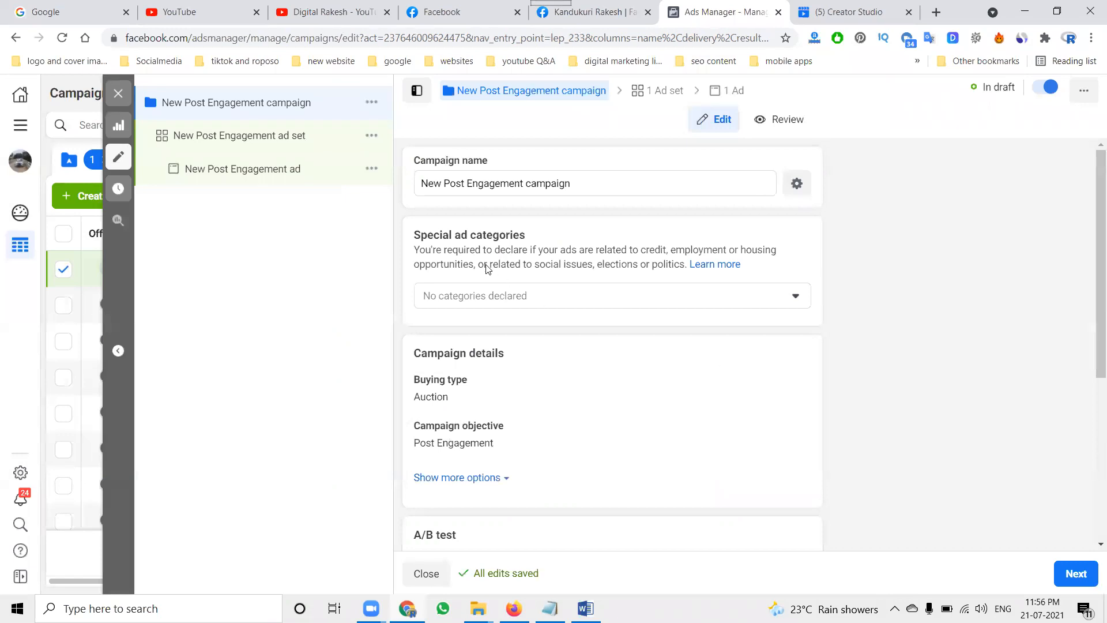
Keep the default campaign settings, proceed to the ad set and add the prefix SR to its name.
scroll(475, 286, "down", 5)
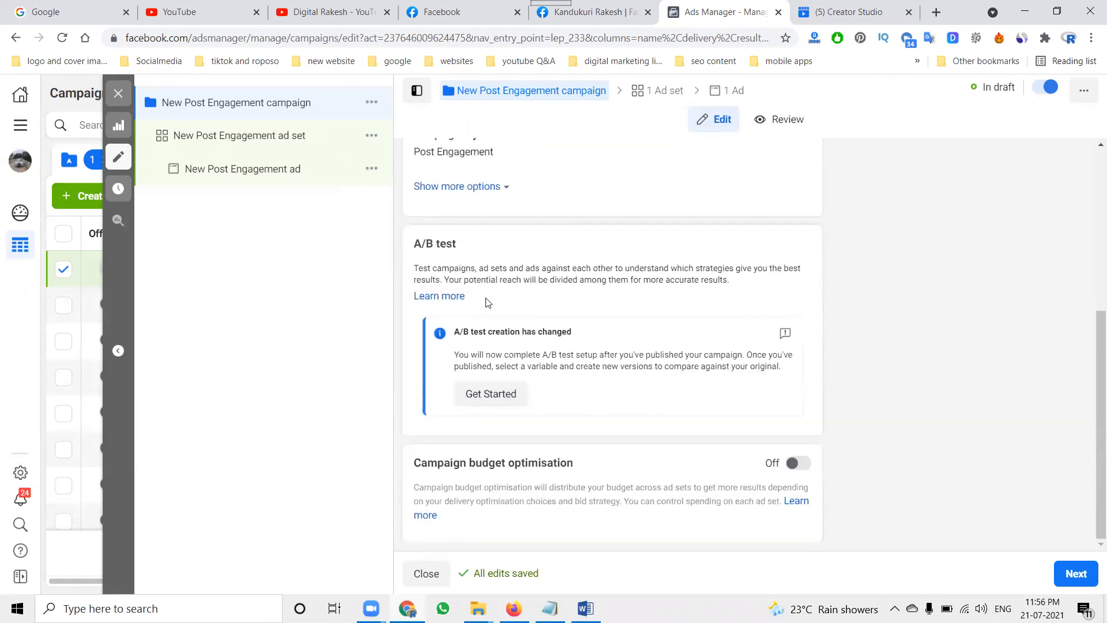
left_click(1076, 574)
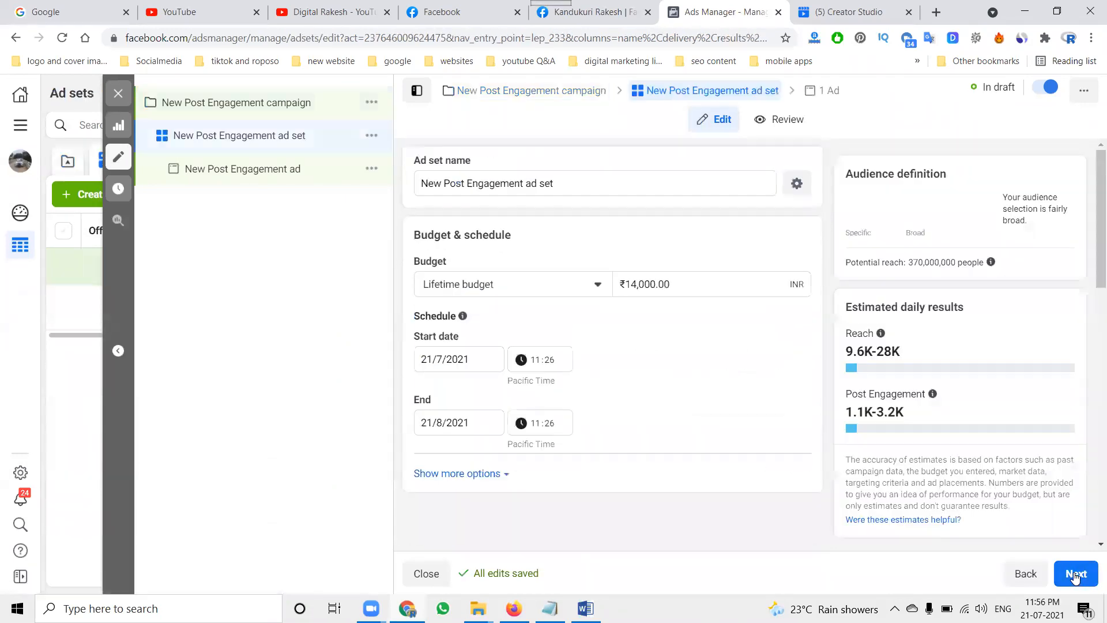
left_click(422, 184)
type("SR")
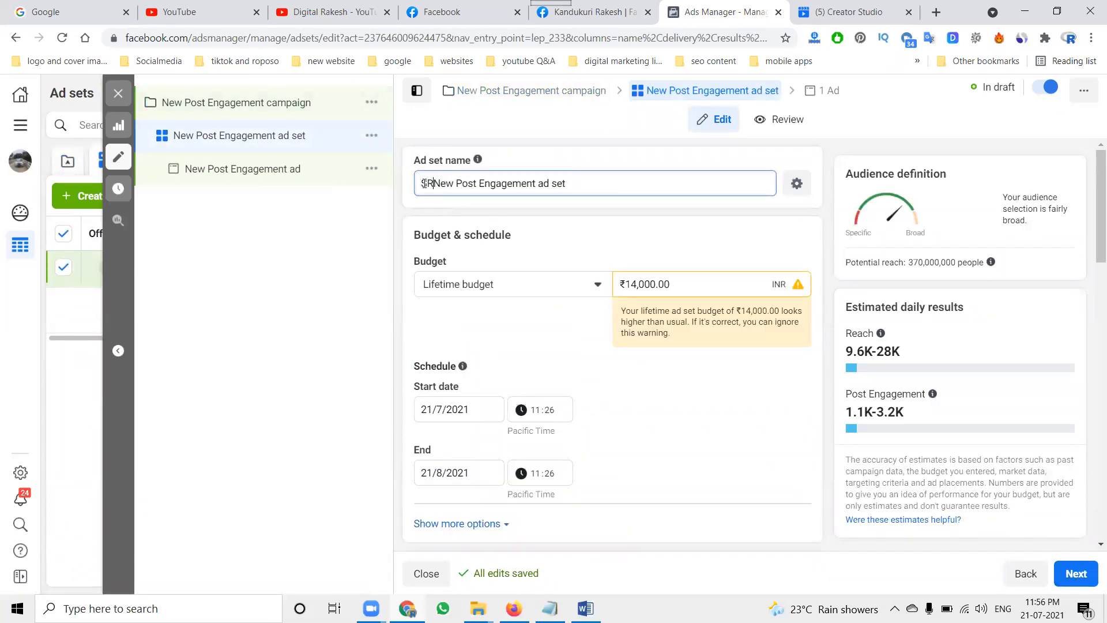
Give the ad set a daily budget of ₹80 and remove its end date.
left_click(470, 290)
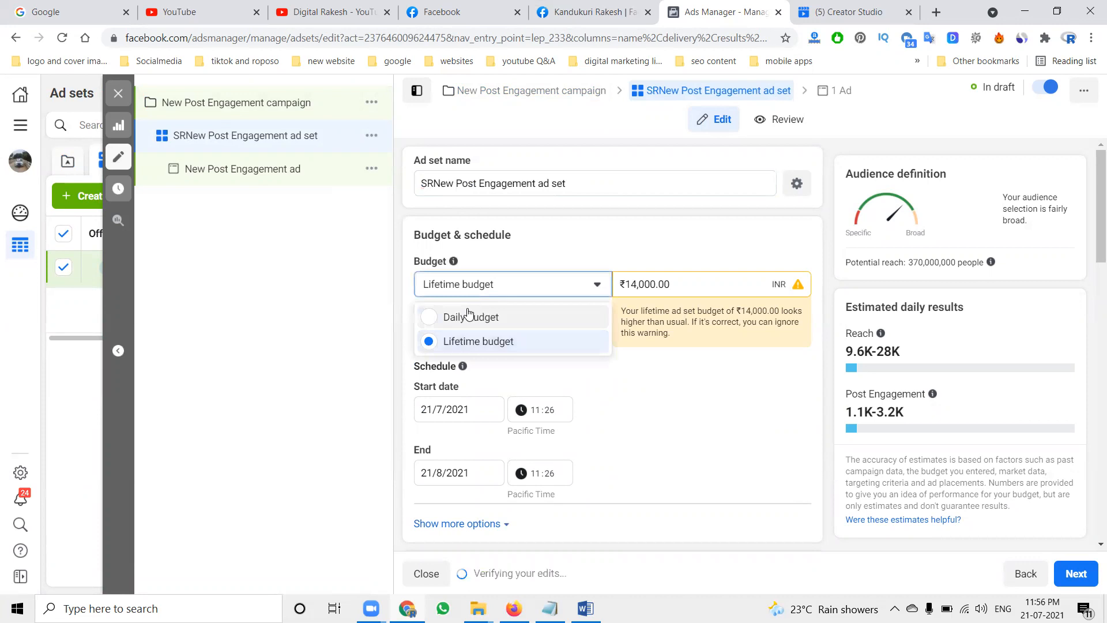
double_click(467, 313)
double_click(651, 284)
type("80")
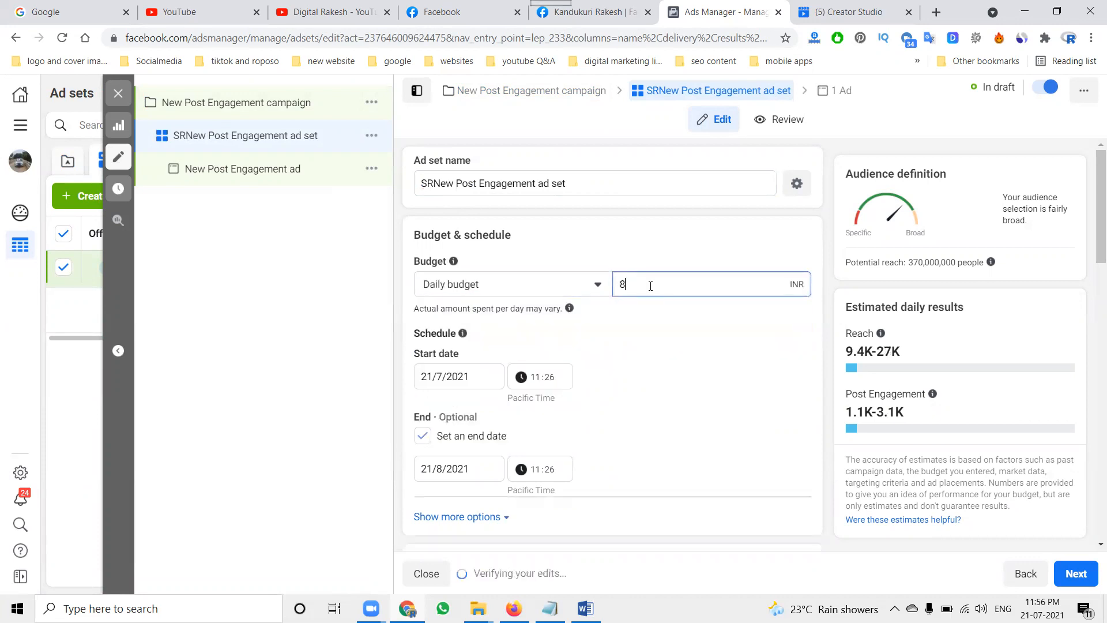
left_click(656, 343)
left_click(422, 436)
Open the audience's location settings for editing and inspect the location search.
scroll(646, 401, "down", 3)
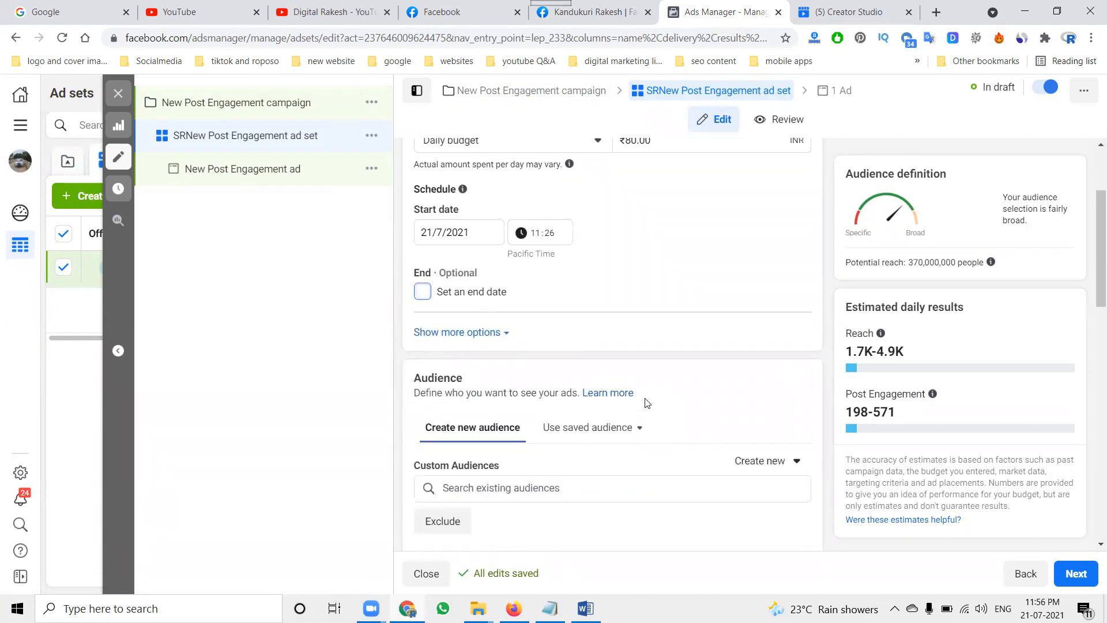
scroll(646, 402, "down", 4)
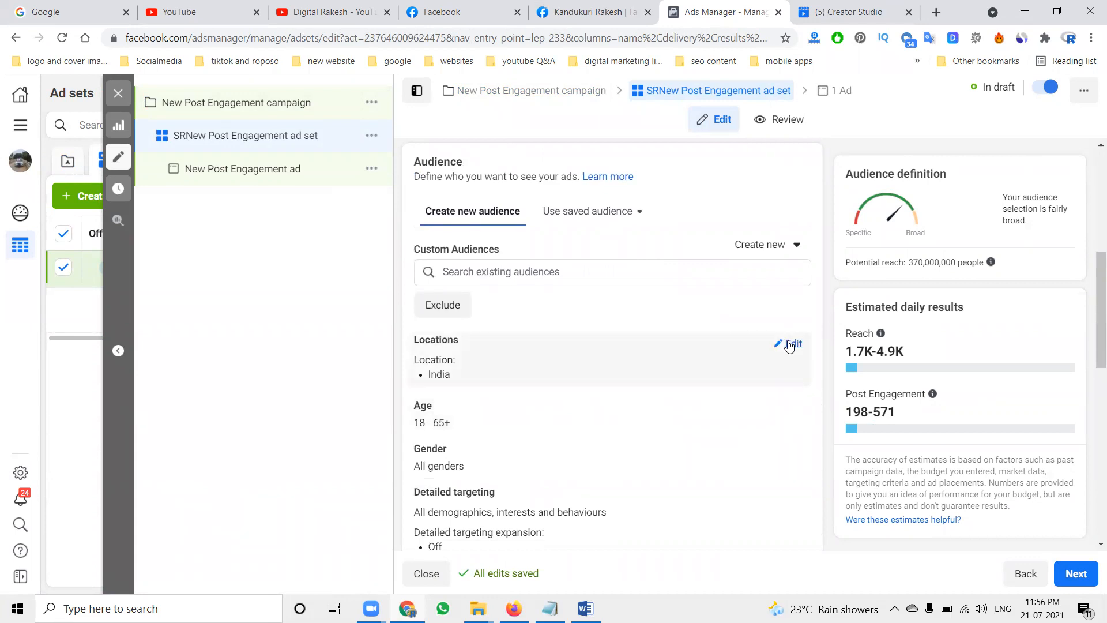
left_click(790, 345)
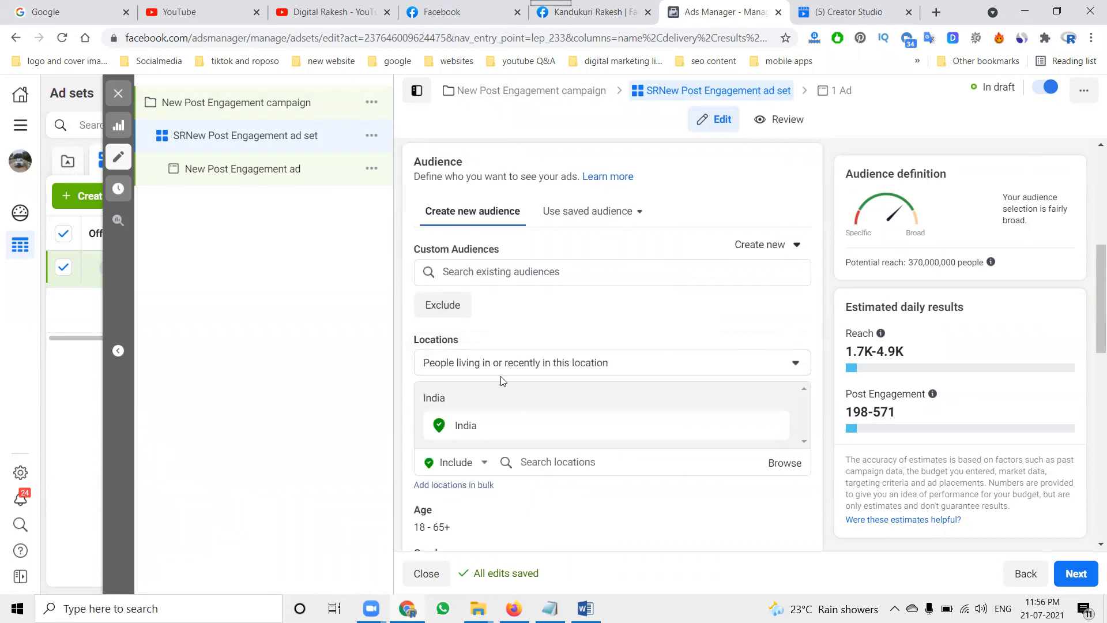
left_click(547, 464)
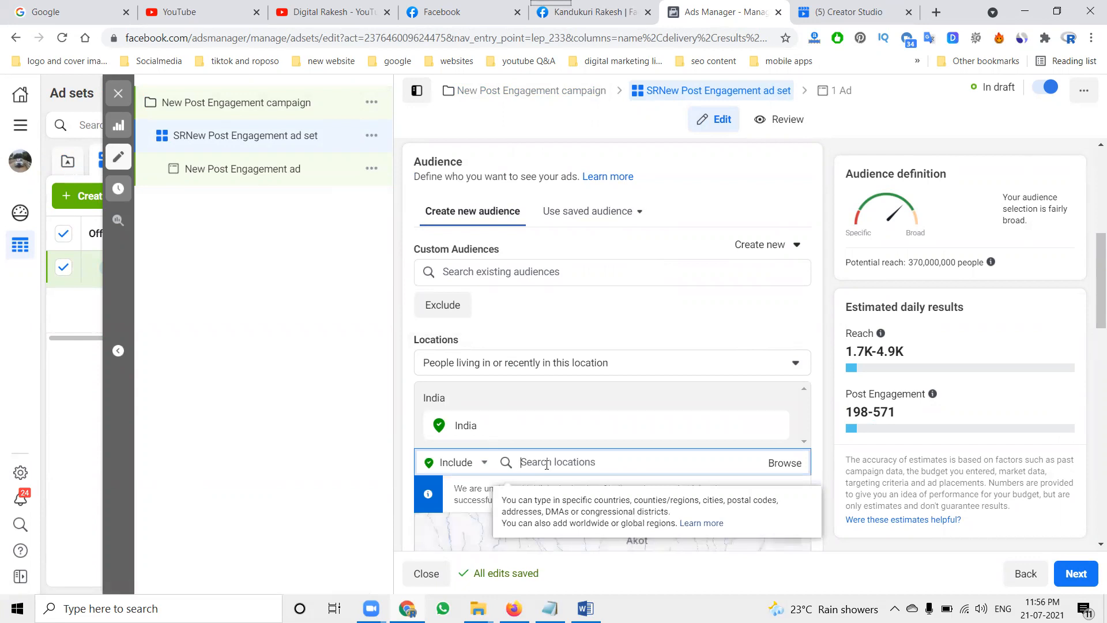
left_click(392, 299)
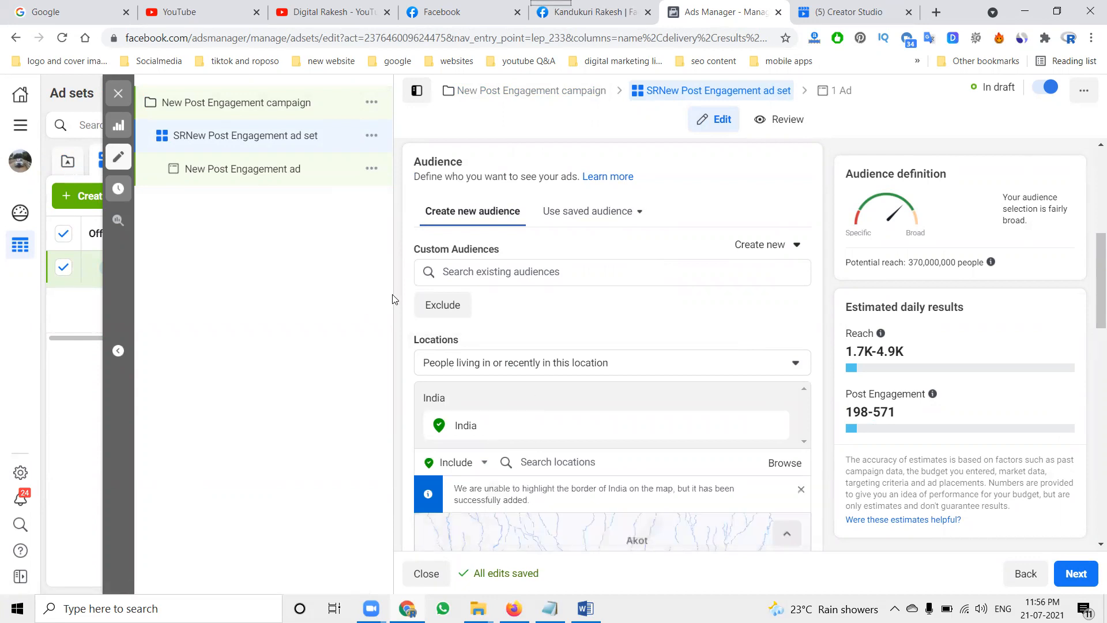
Set the ad set to manual placements, review the selected platforms and estimated daily results, and continue to the ad.
scroll(600, 334, "down", 5)
scroll(617, 404, "down", 3)
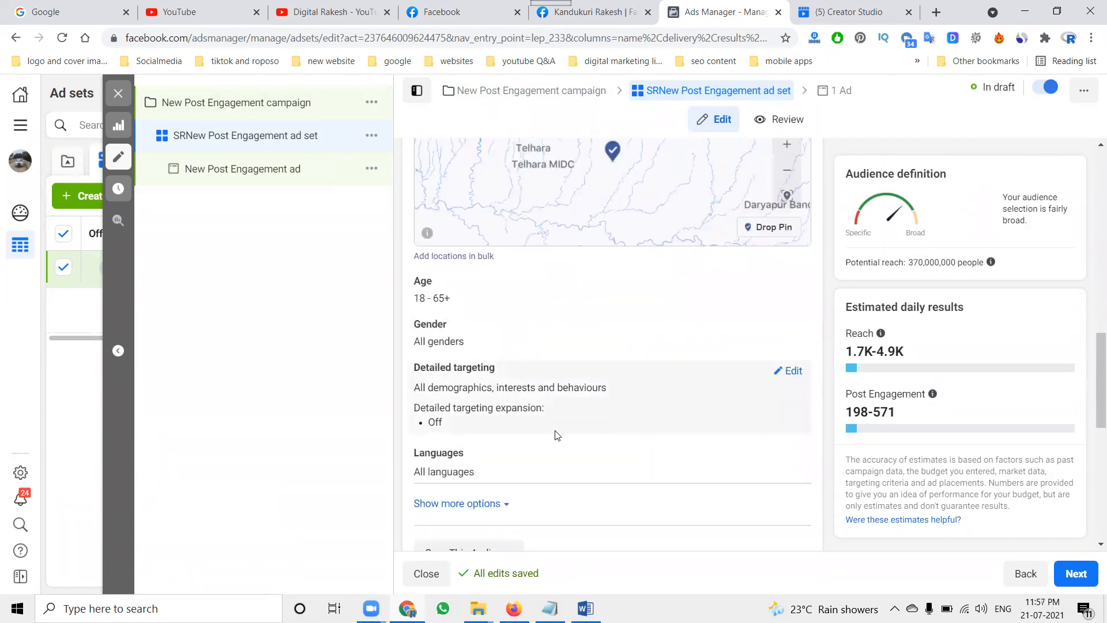
scroll(556, 433, "down", 3)
scroll(610, 339, "down", 4)
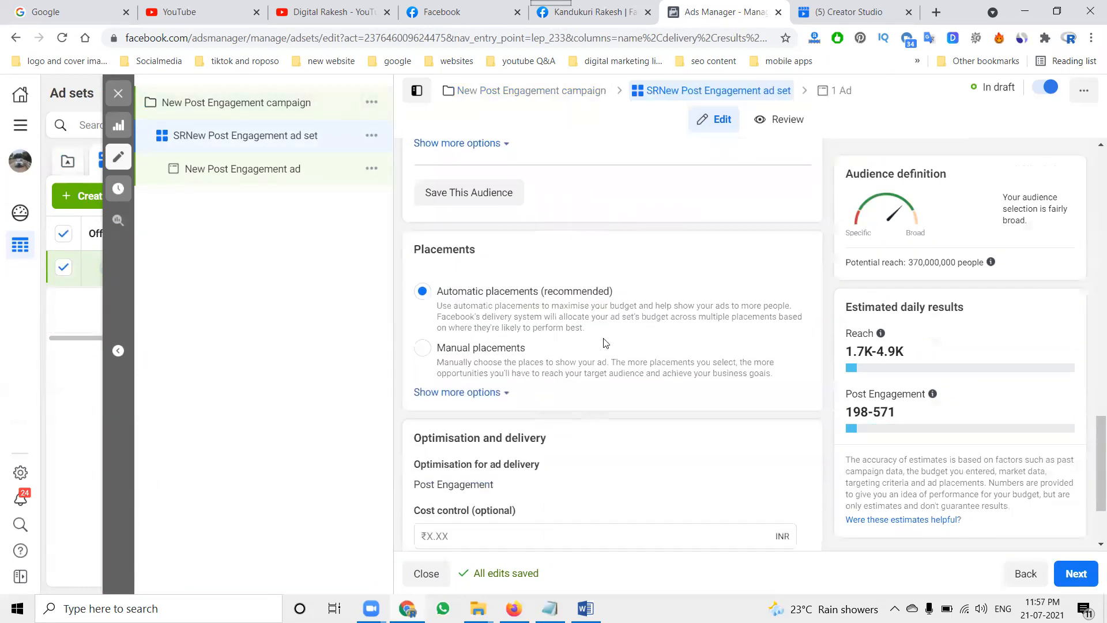
left_click(491, 354)
scroll(493, 354, "down", 2)
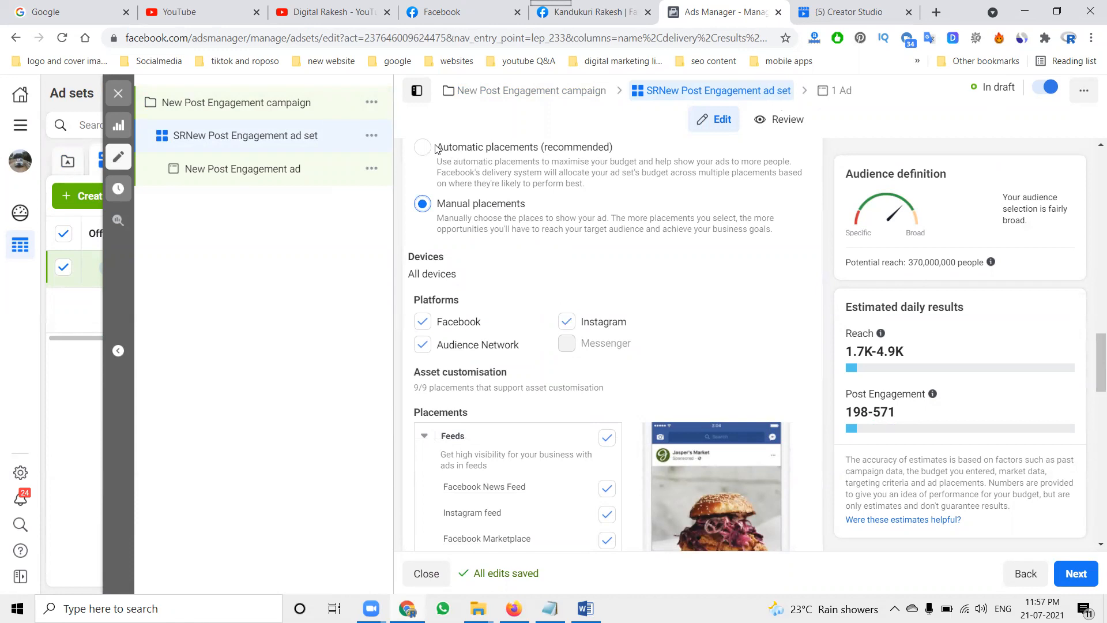
scroll(734, 296, "down", 6)
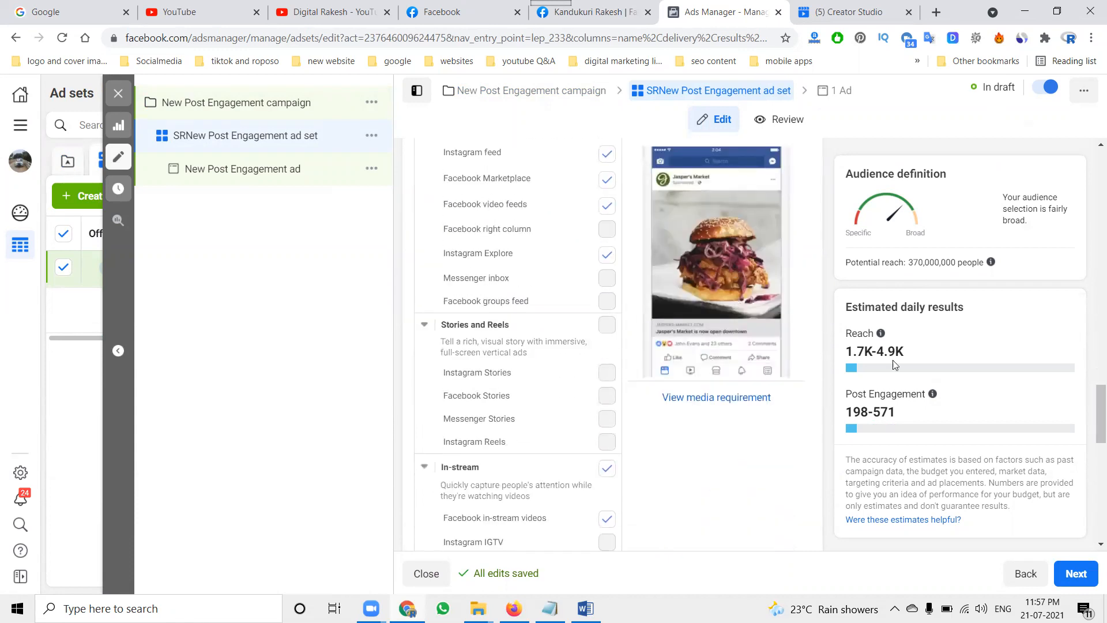
mouse_move(875, 369)
left_click(1076, 575)
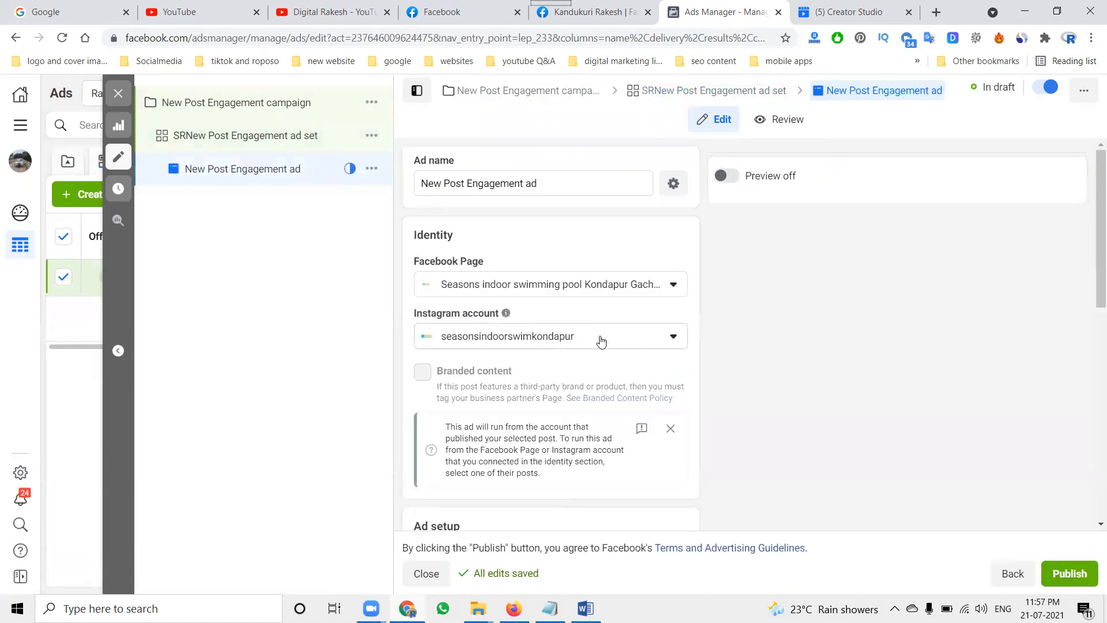
Search the Page list for "sant" and assign the matching personal Page as the ad's Facebook Page.
left_click(535, 285)
type("sant")
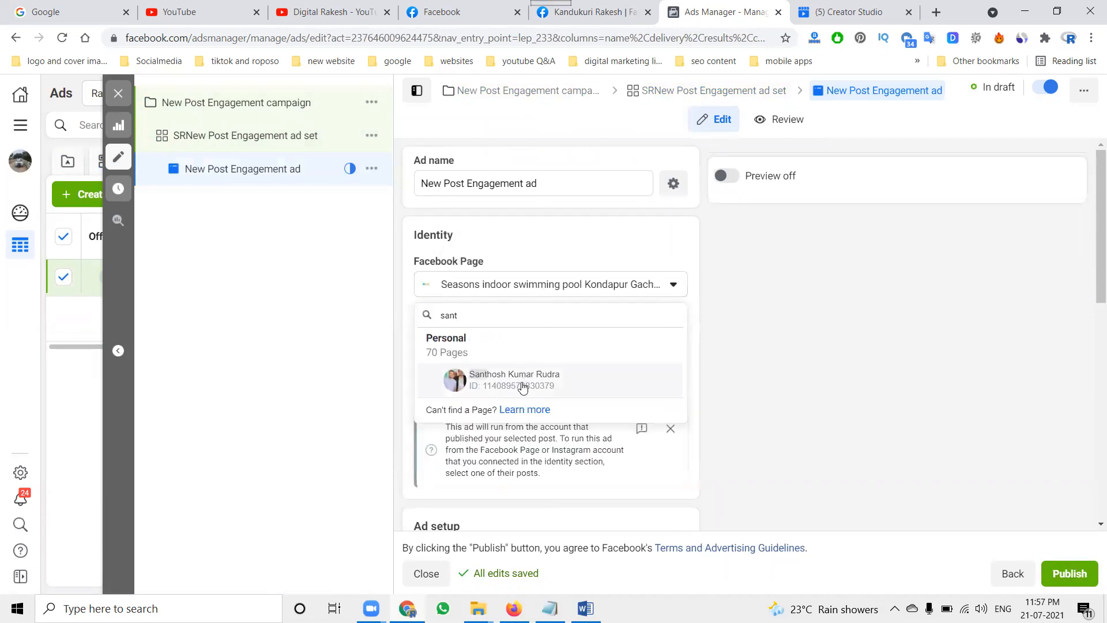
left_click(523, 378)
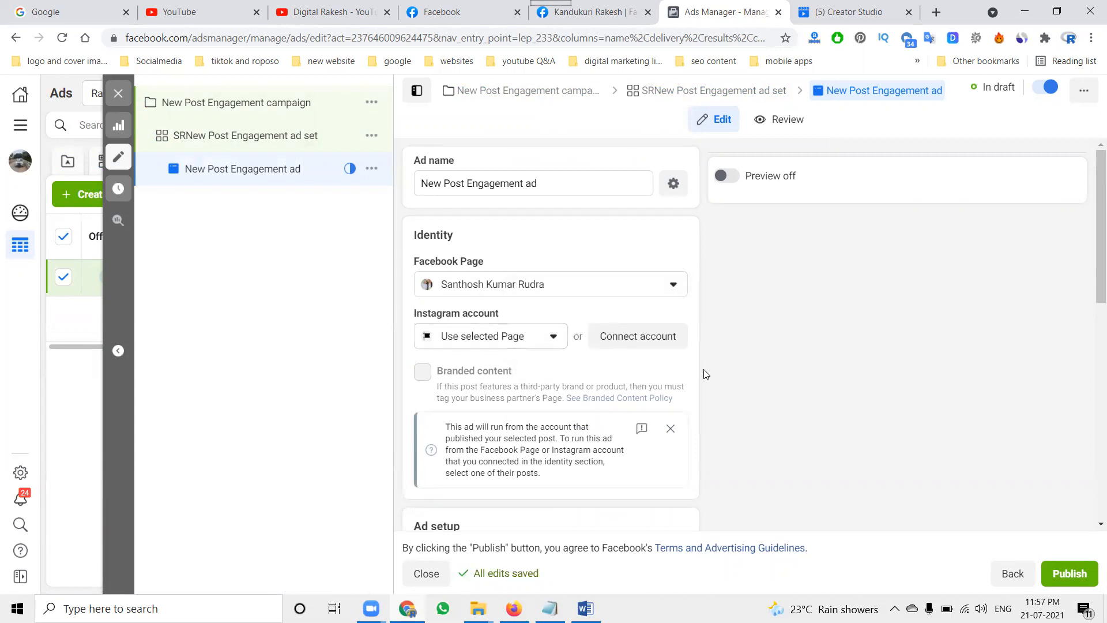
Use the Page's existing video post dated 21 Jun 2021 as the ad creative.
scroll(705, 372, "down", 4)
scroll(568, 357, "down", 3)
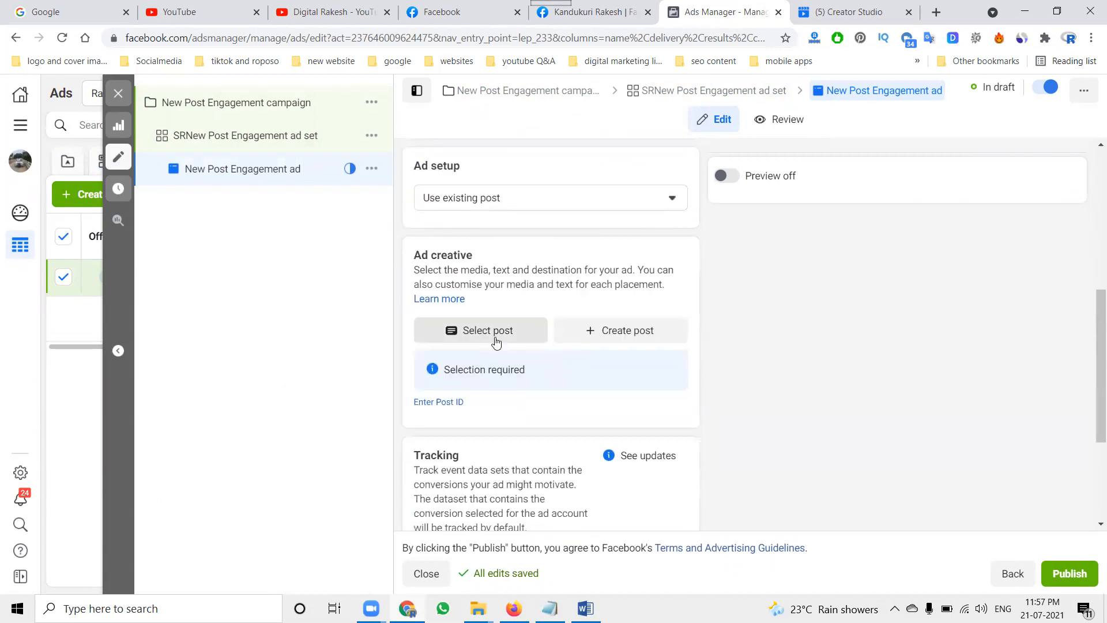
left_click(494, 338)
scroll(503, 378, "down", 6)
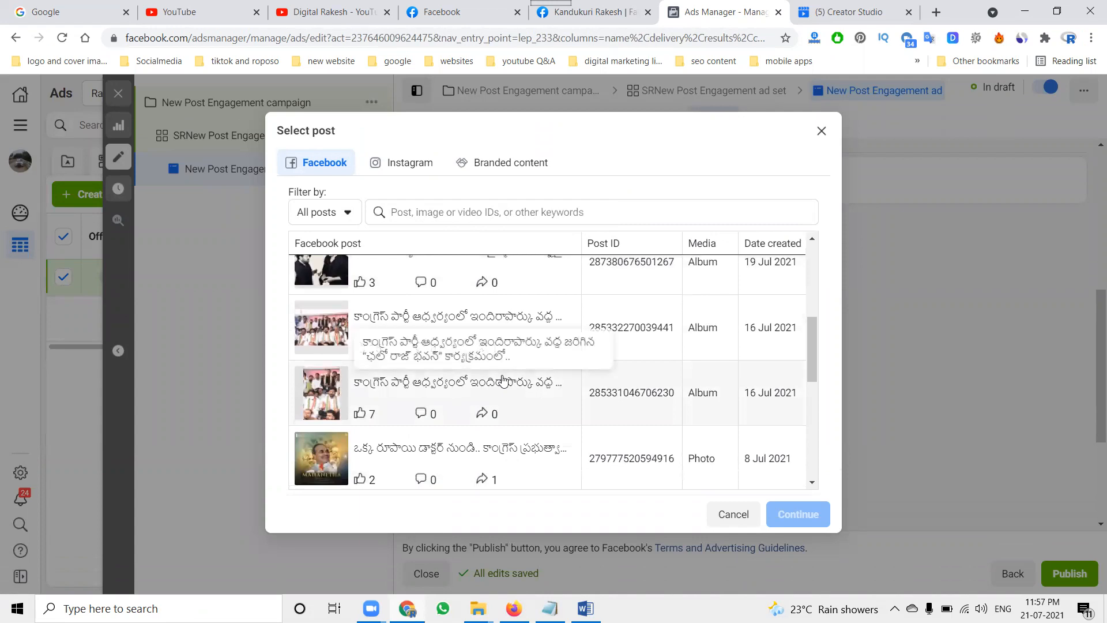
scroll(507, 386, "down", 5)
scroll(512, 395, "down", 1)
left_click(458, 289)
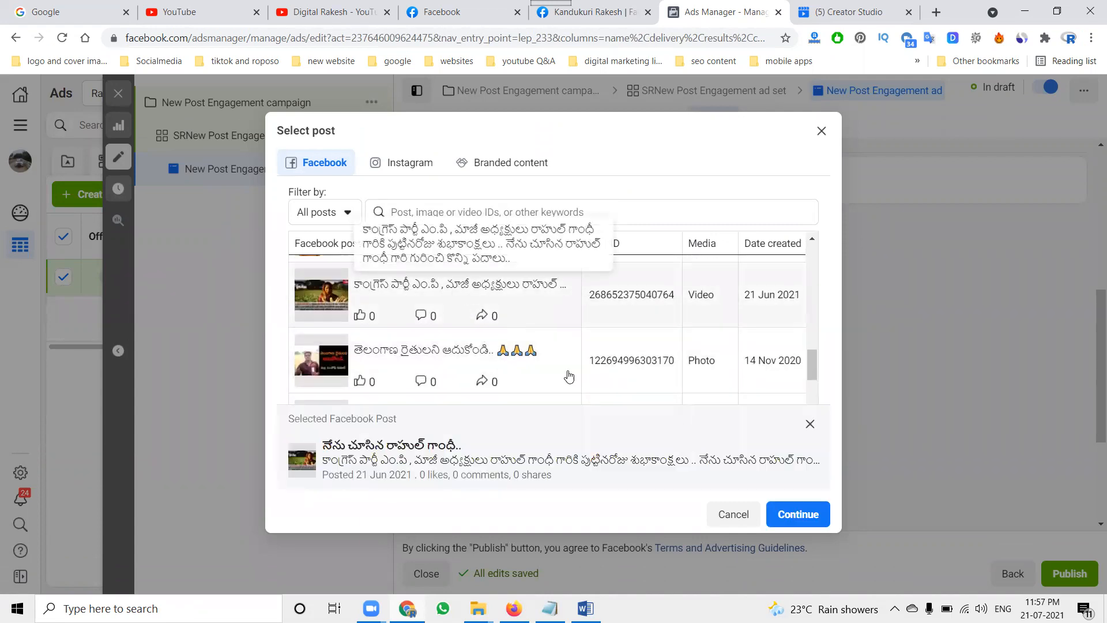
left_click(798, 513)
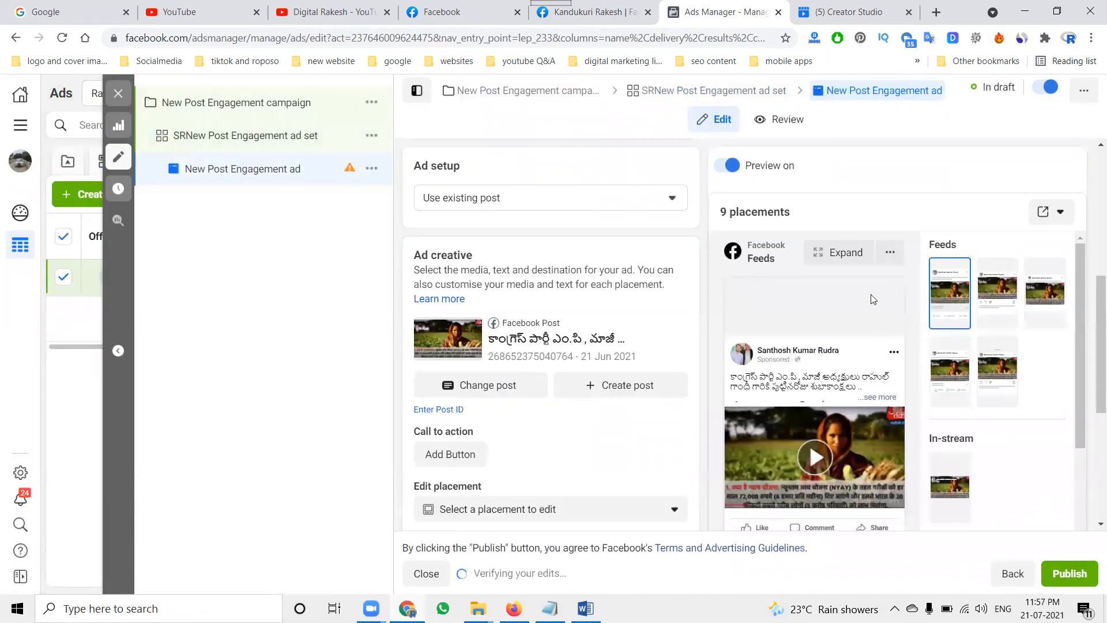
Examine the expanded Facebook Feeds preview of the ad in Mobile News Feed and Desktop News Feed, and close it.
left_click(1046, 212)
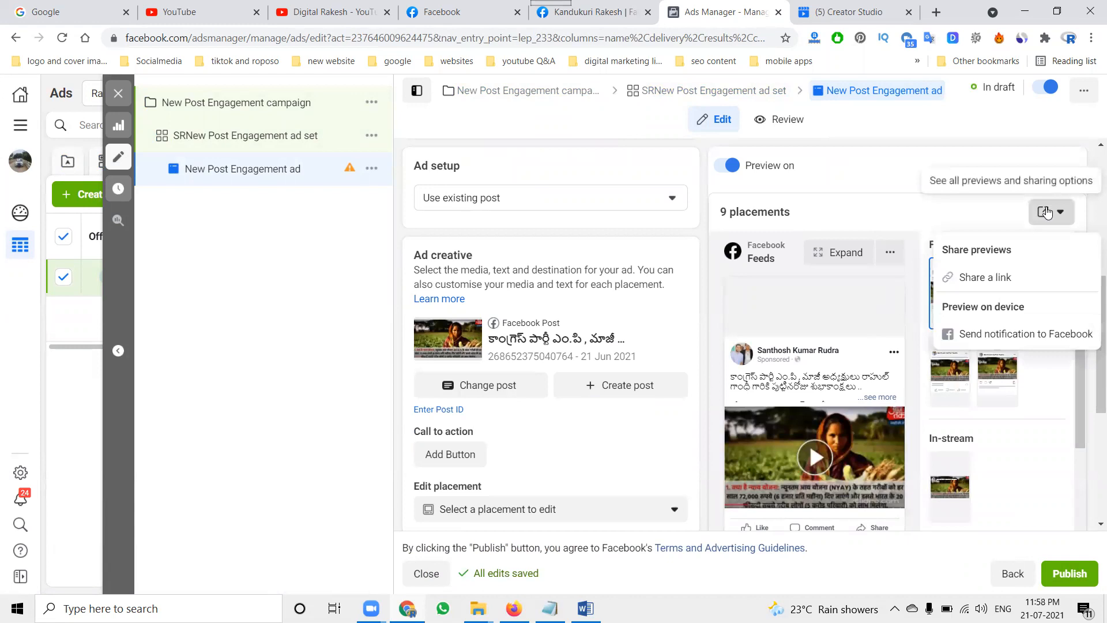
left_click(1045, 213)
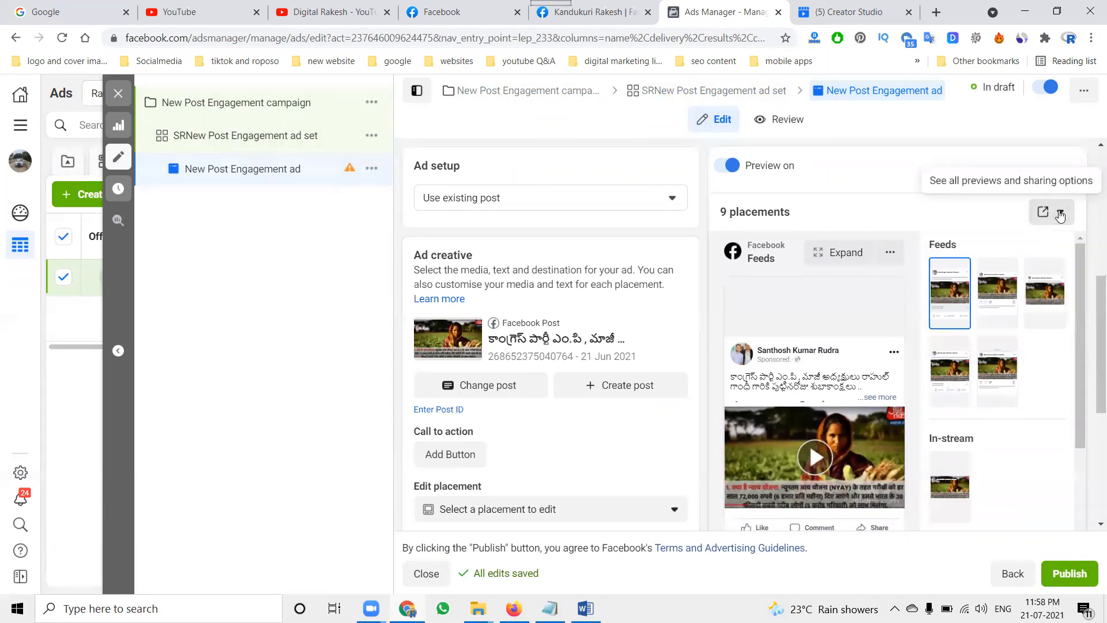
left_click(851, 261)
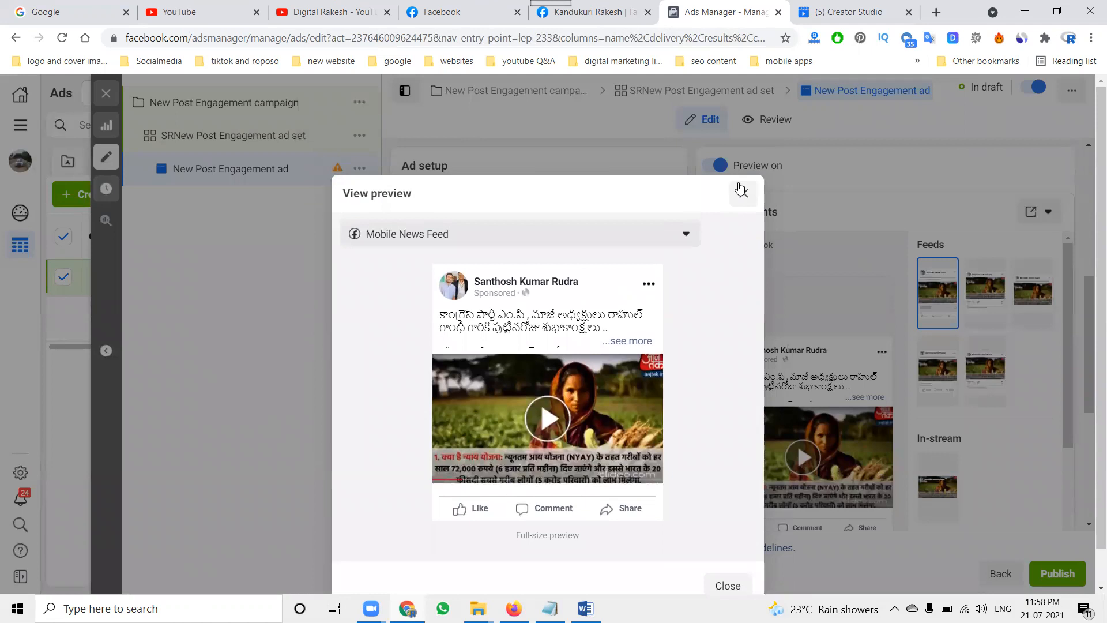
left_click(744, 193)
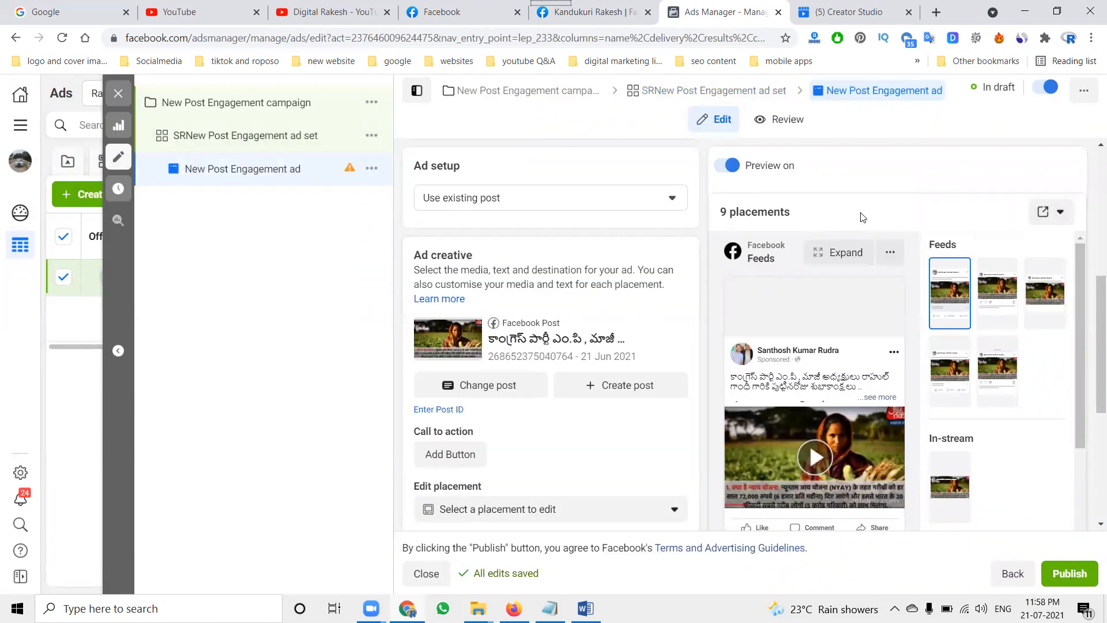
left_click(839, 257)
left_click(469, 235)
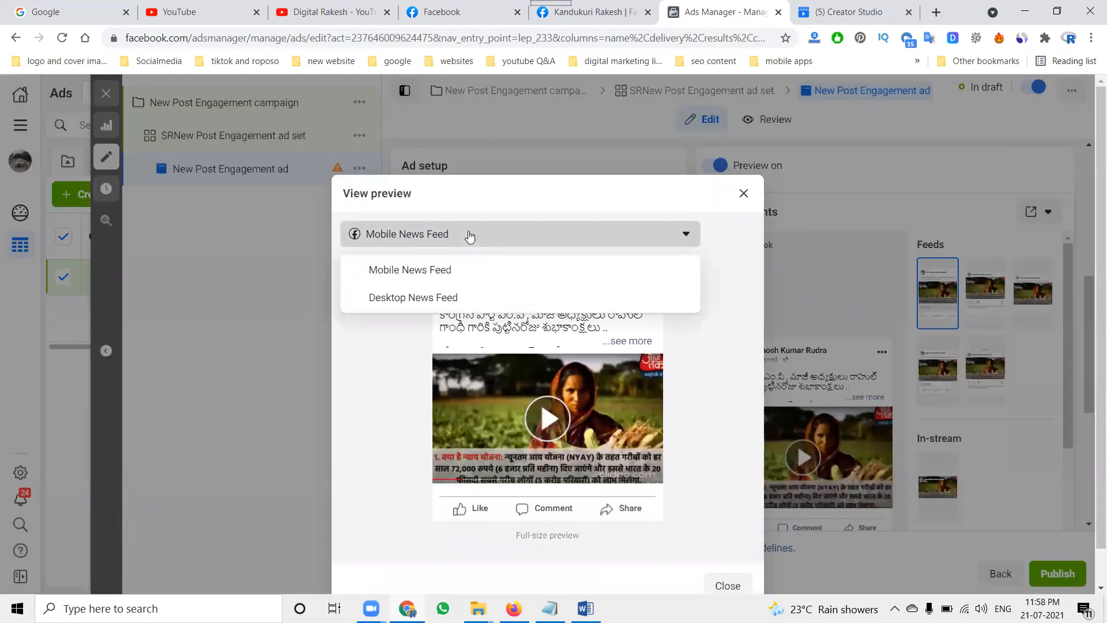
left_click(444, 297)
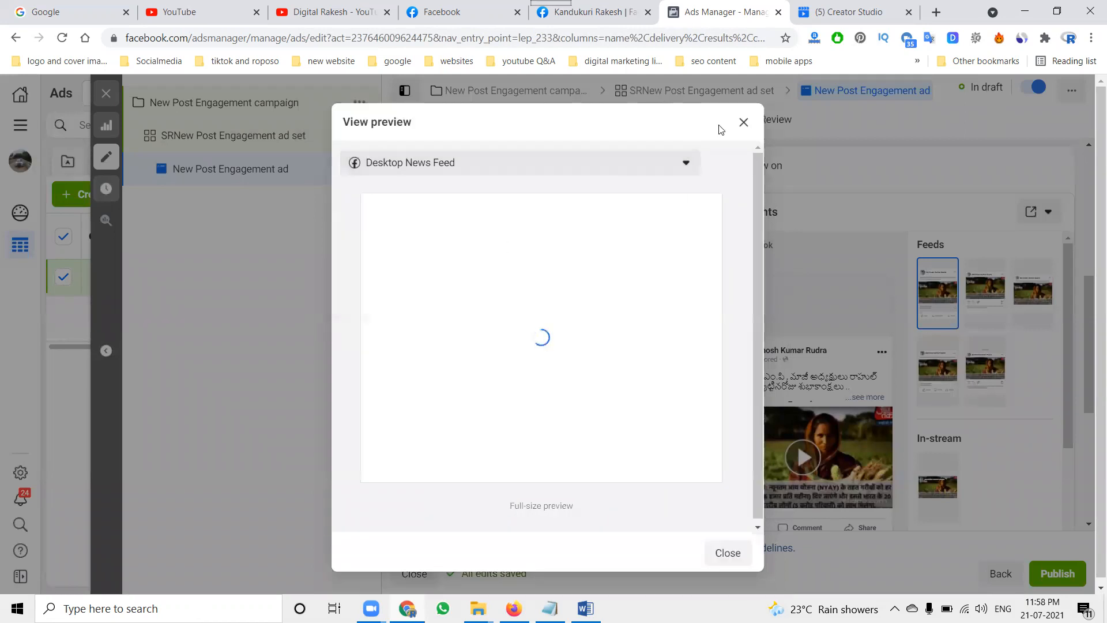
left_click(749, 123)
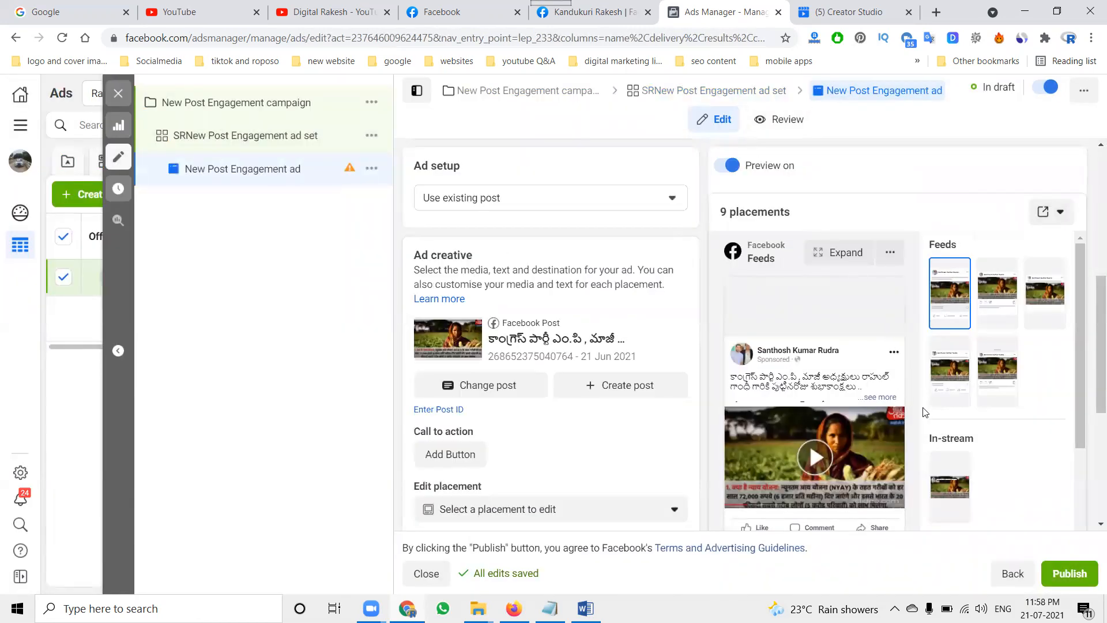
Try the Shop Now and Send Message options as the post's call to action, and cancel without updating the post.
scroll(958, 426, "down", 1)
scroll(958, 426, "down", 3)
scroll(611, 364, "down", 2)
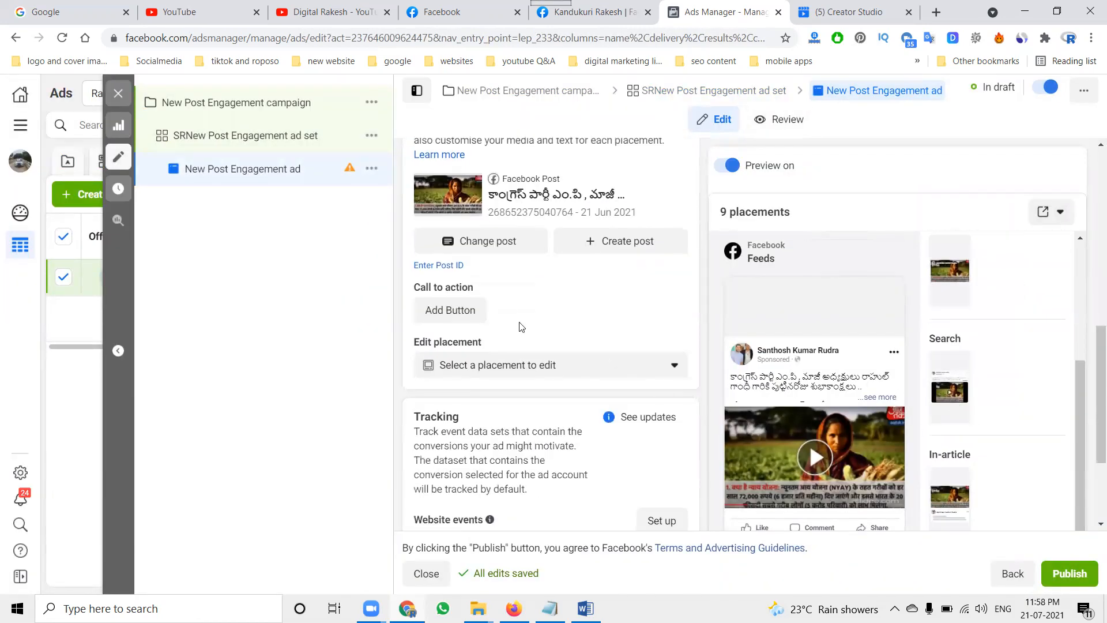
left_click(450, 312)
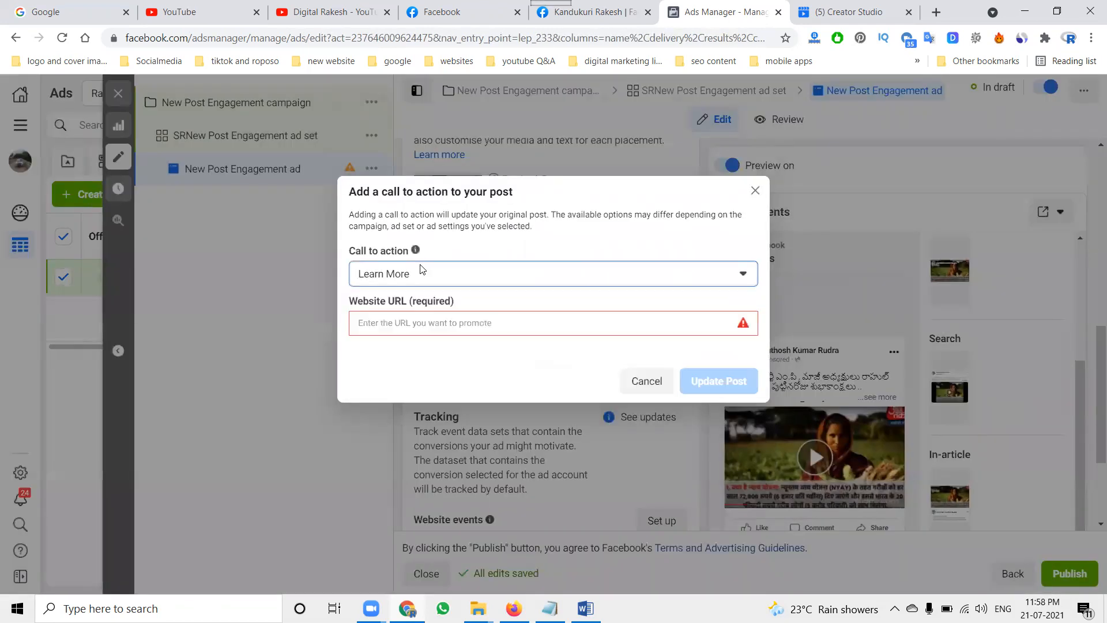
left_click(421, 268)
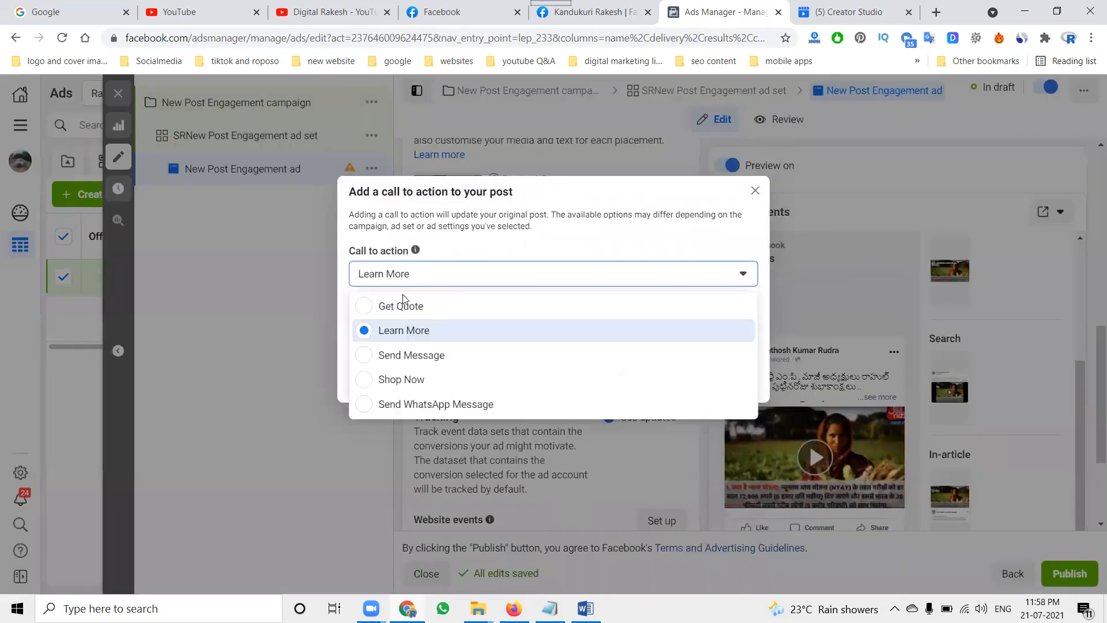
left_click(397, 375)
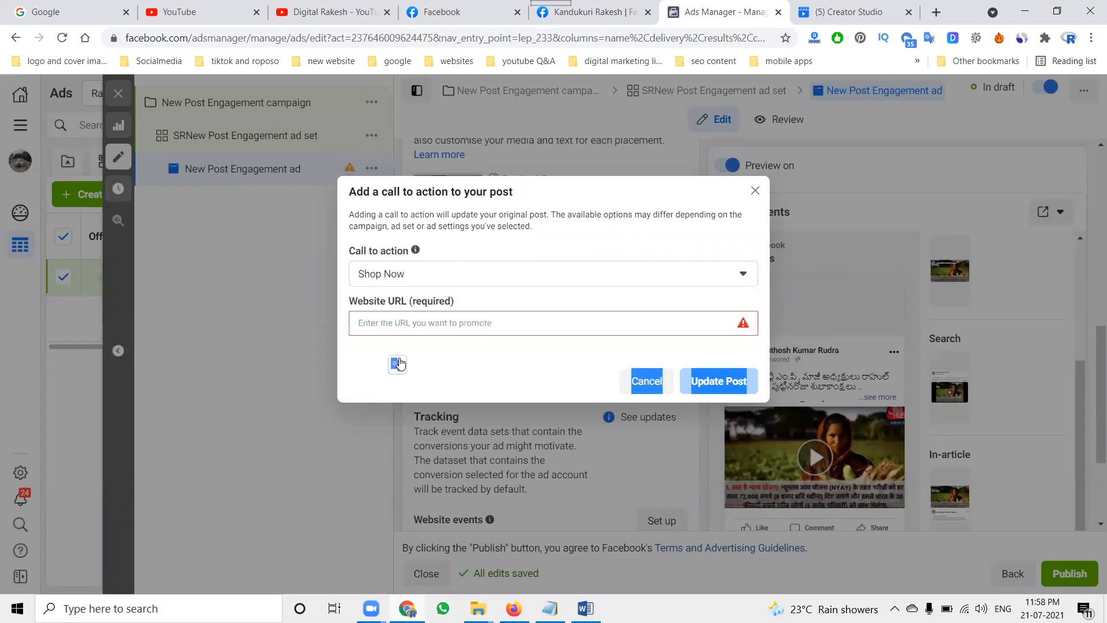
left_click(412, 280)
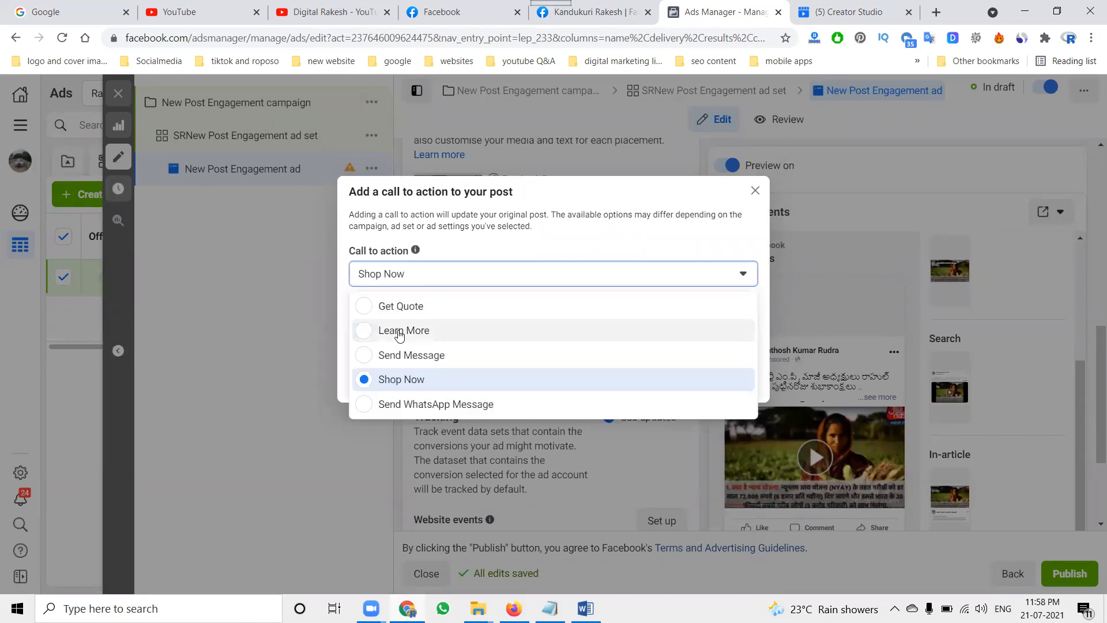
left_click(398, 356)
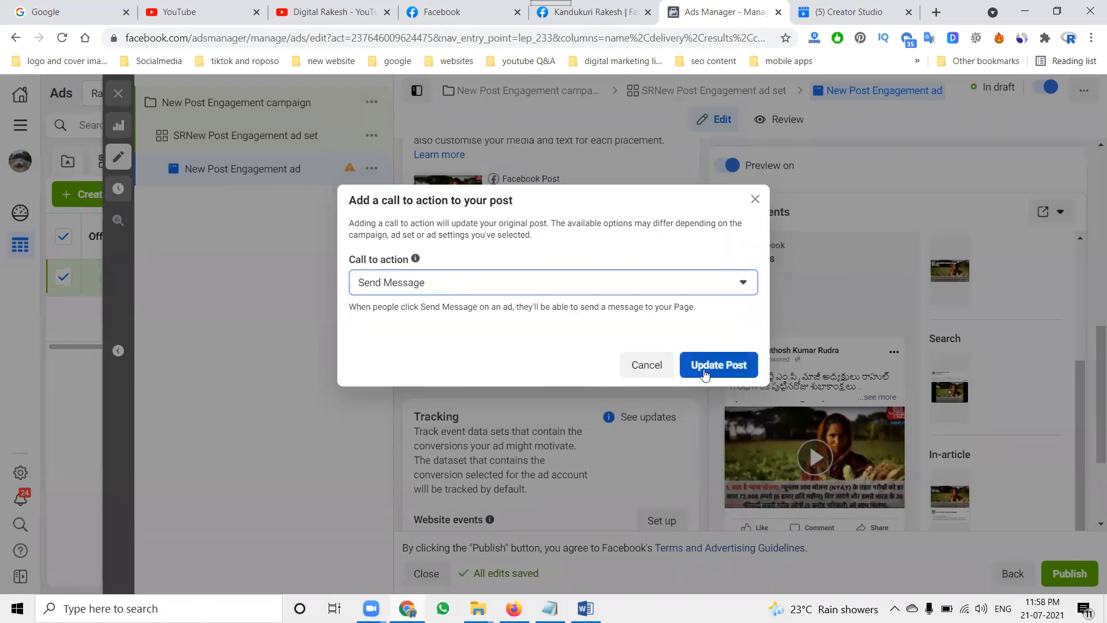
left_click(646, 366)
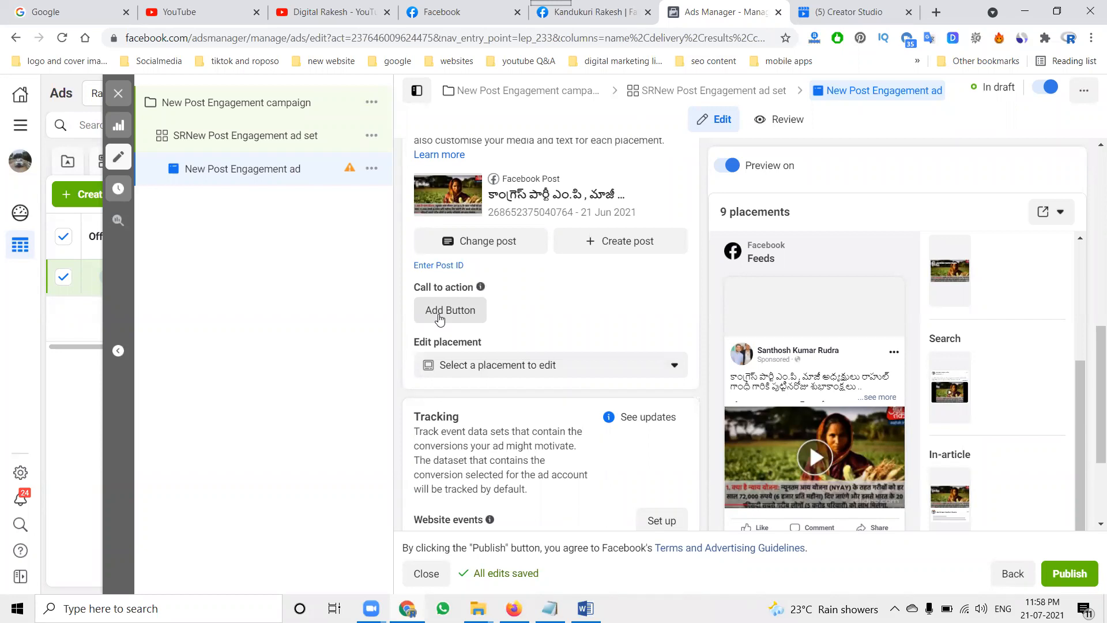
Review the ad's identity, creative and tracking settings, and the ad set's budget, schedule, audience and placements.
scroll(950, 334, "down", 1)
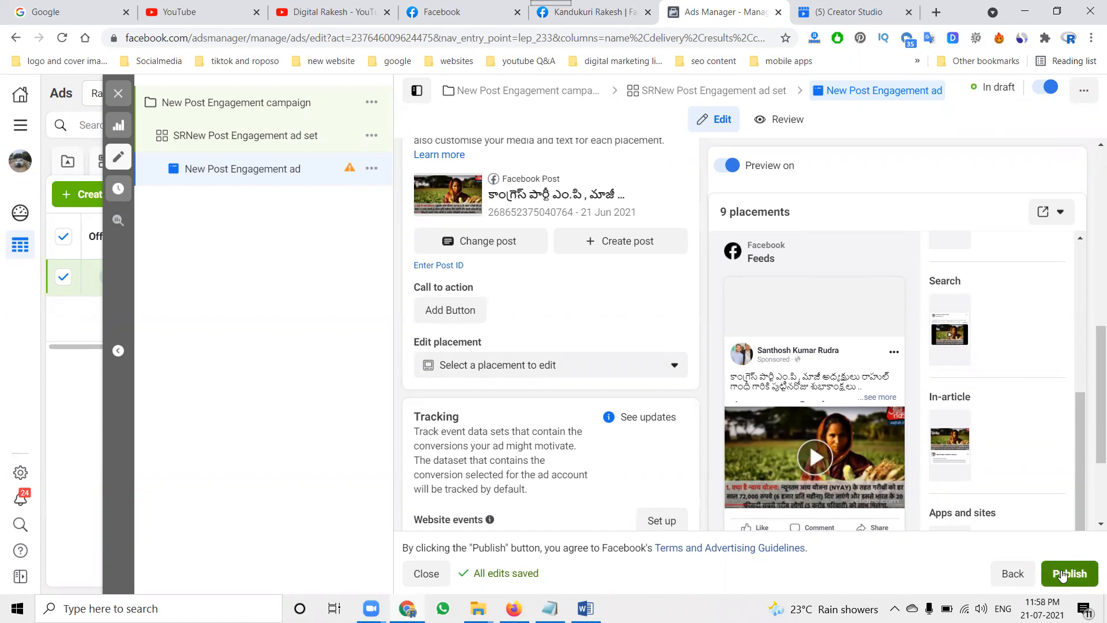
scroll(645, 343, "up", 10)
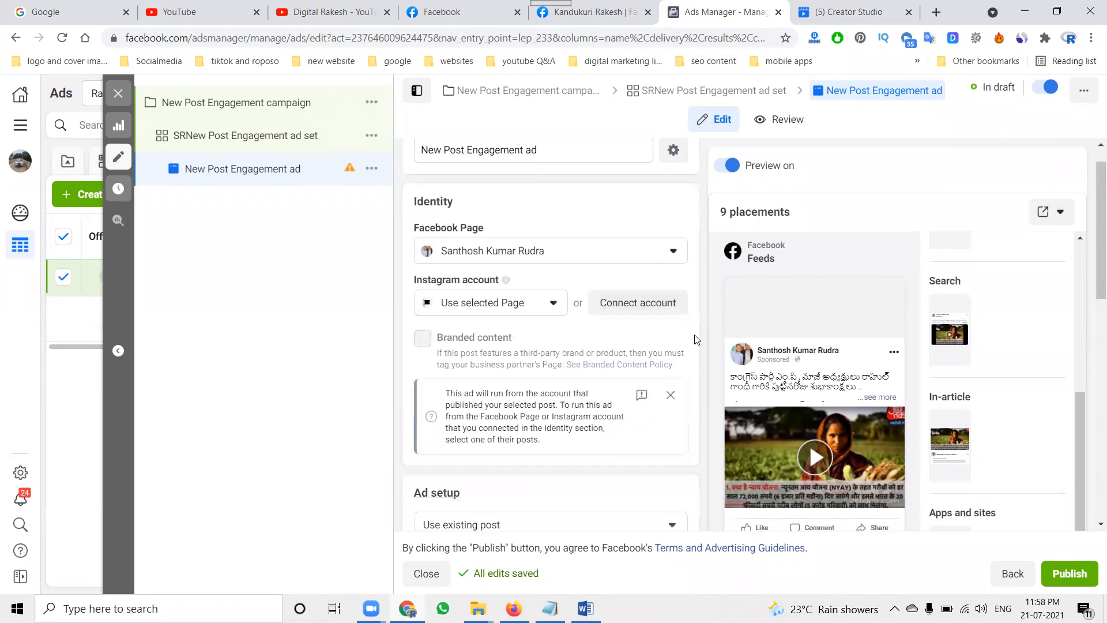
scroll(696, 340, "down", 10)
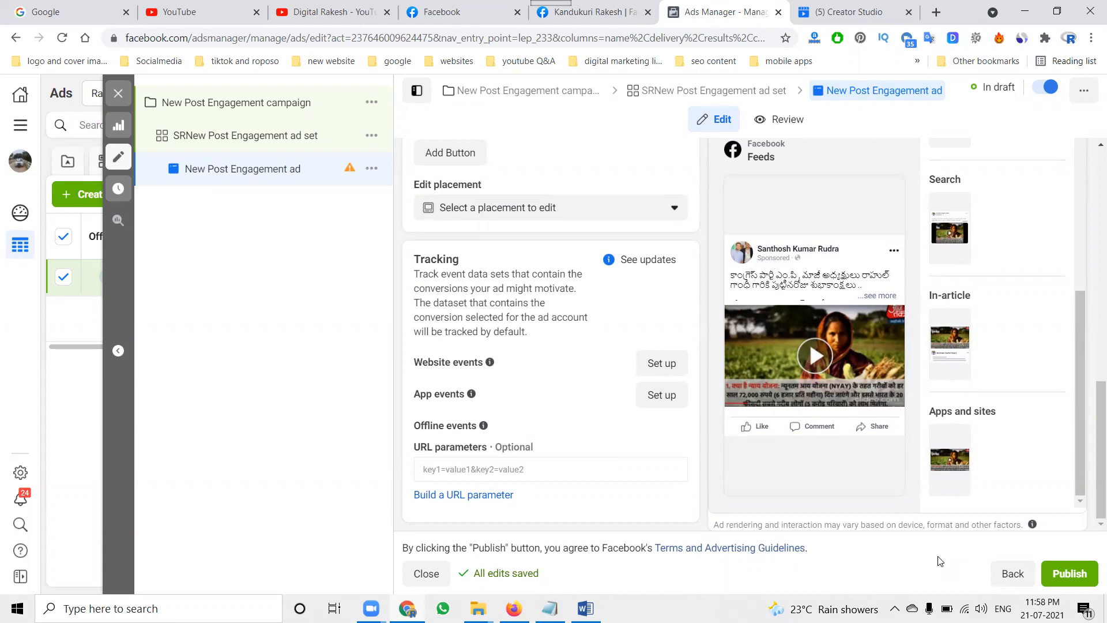
left_click(1013, 573)
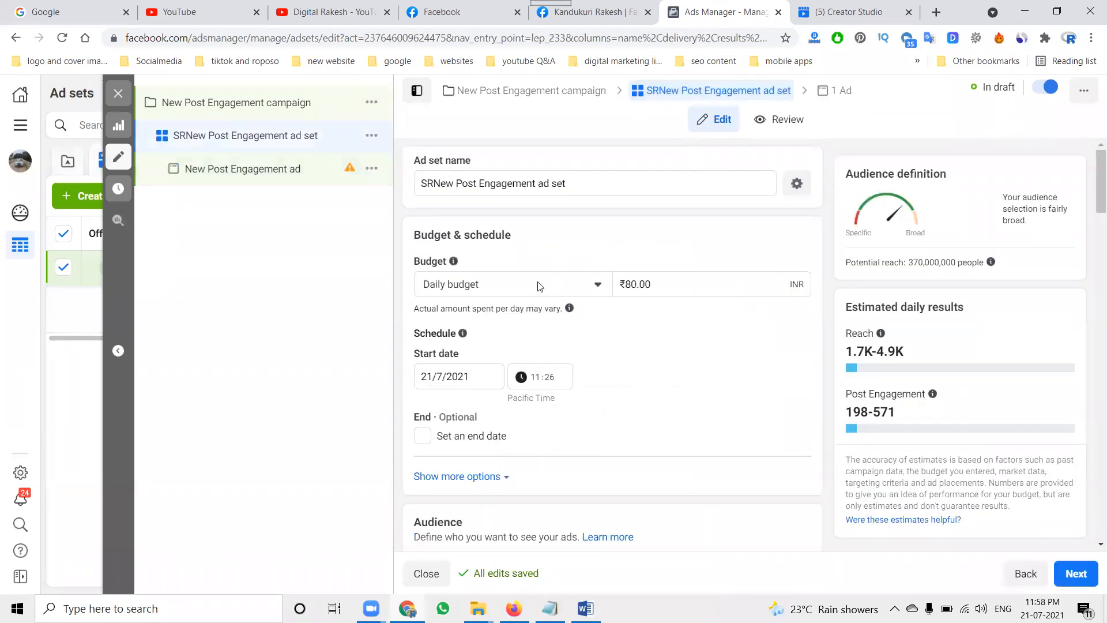
scroll(493, 371, "down", 6)
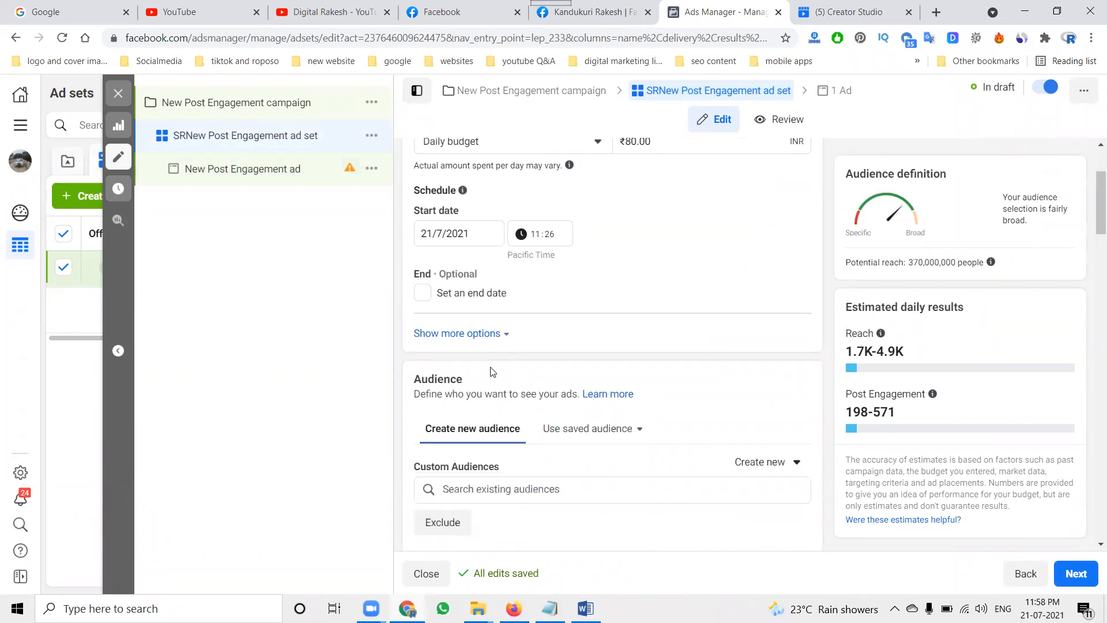
scroll(493, 371, "down", 3)
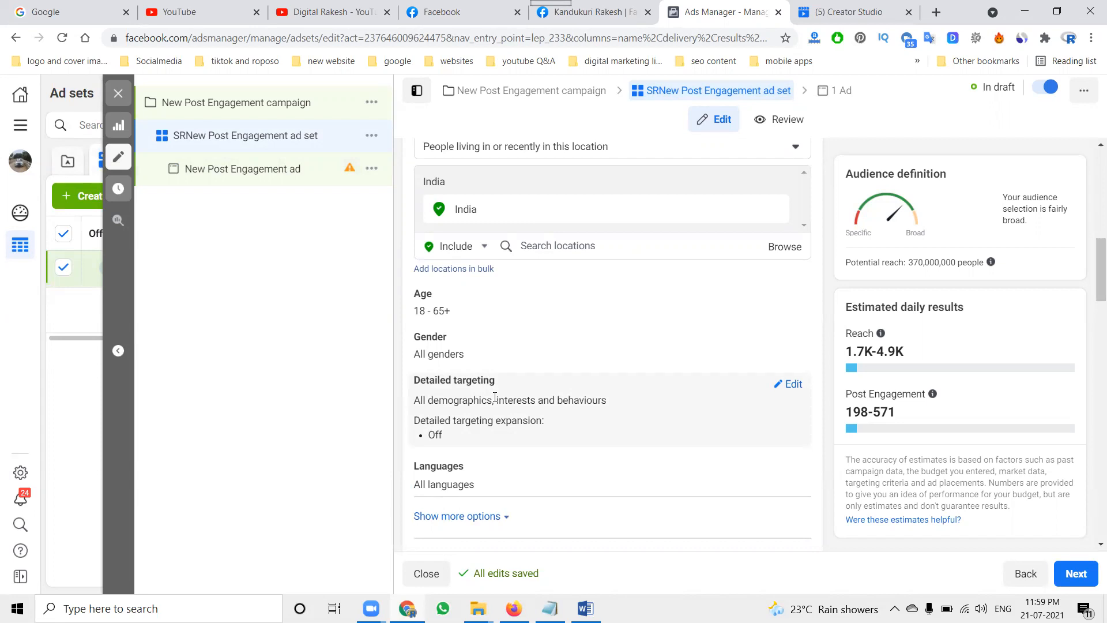
scroll(495, 398, "down", 6)
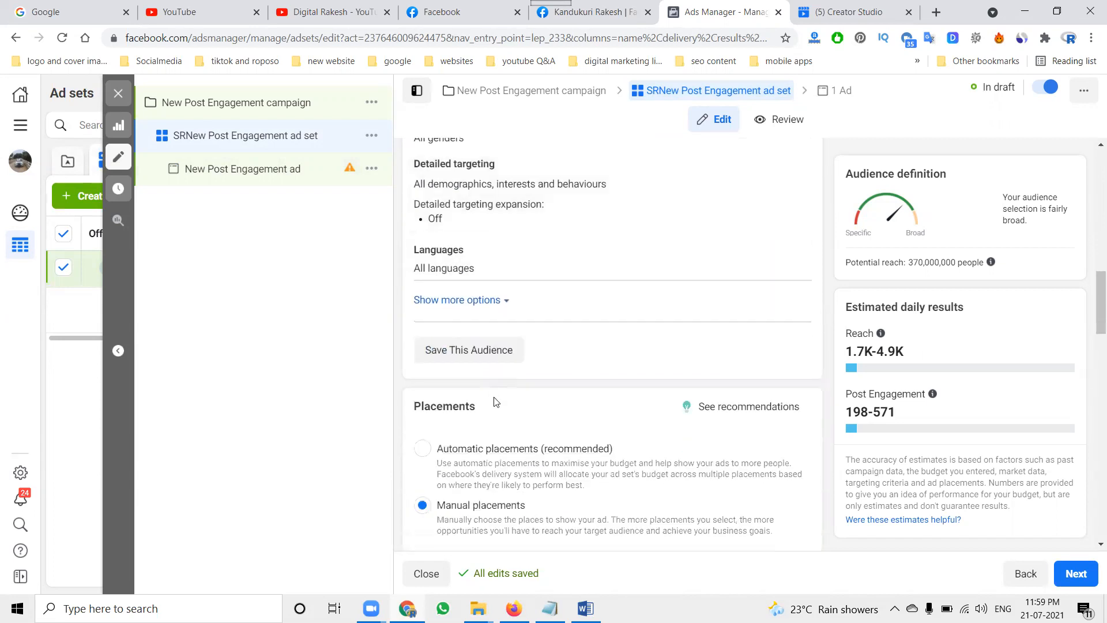
scroll(494, 402, "down", 3)
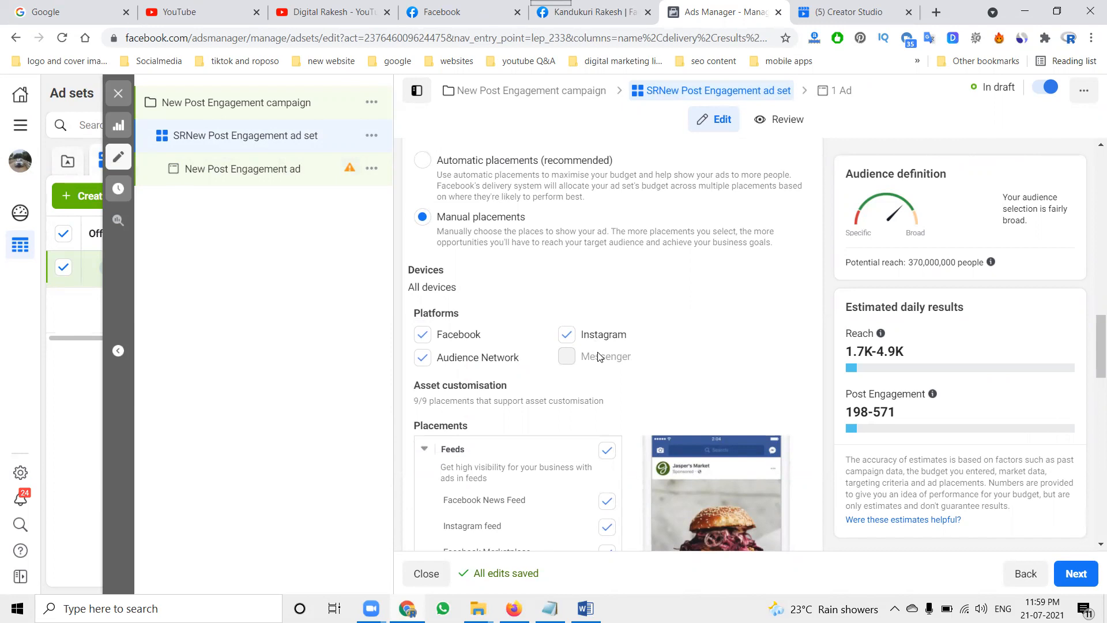
Return from the ad set to the New Post Engagement ad and publish the campaign, ad set and ad.
left_click(1068, 581)
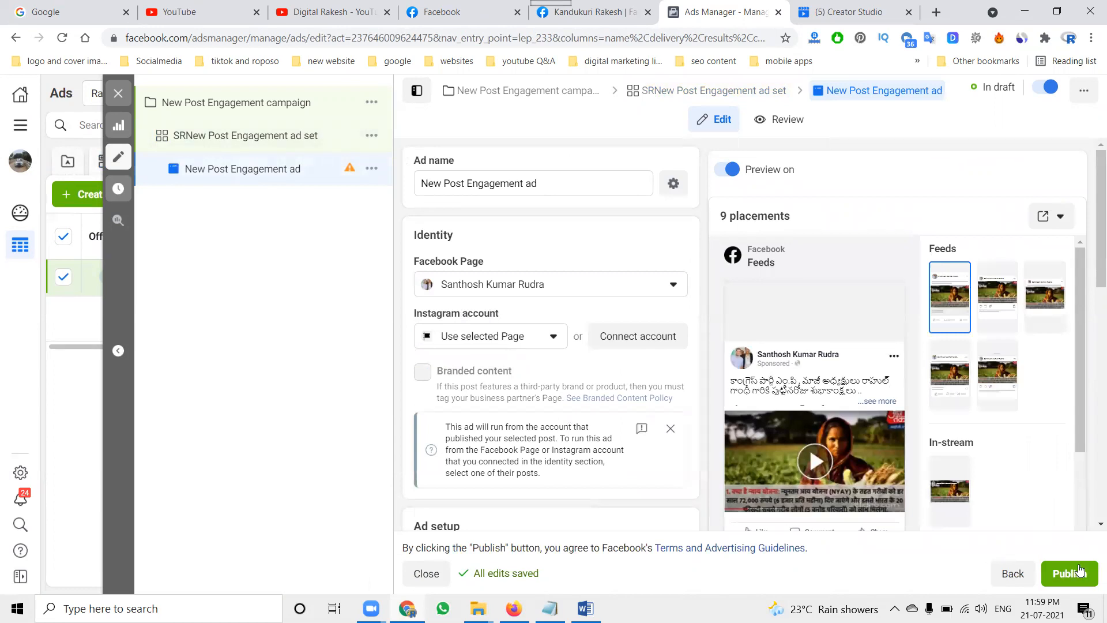
left_click(1069, 574)
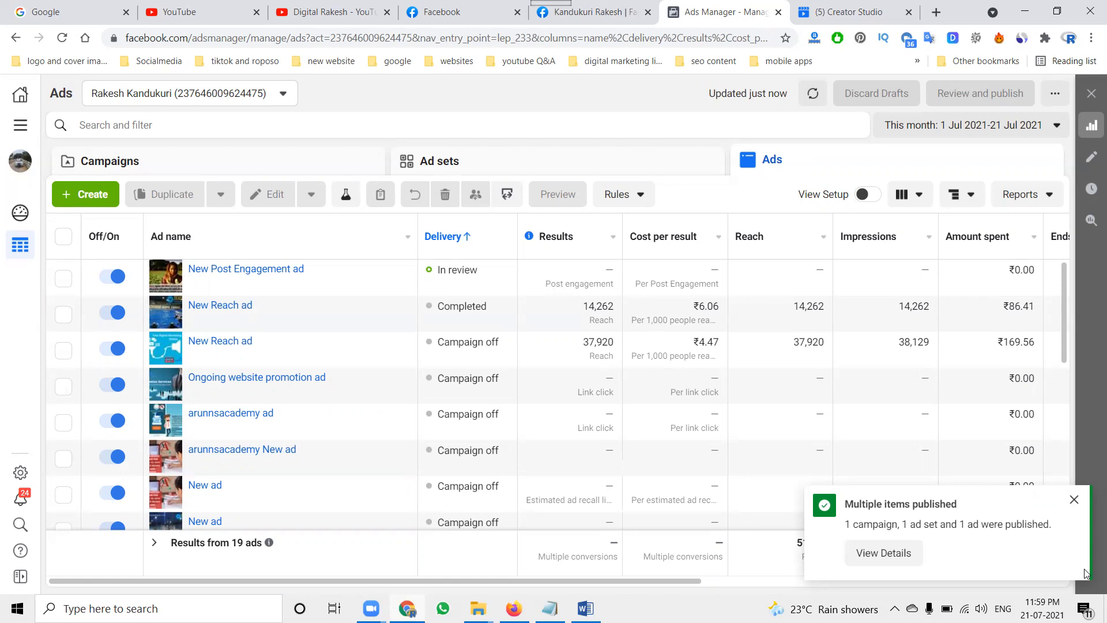
Look over the Facebook Page's posts with the Boost post option, the Ads list and the YouTube channel's videos.
left_click(635, 12)
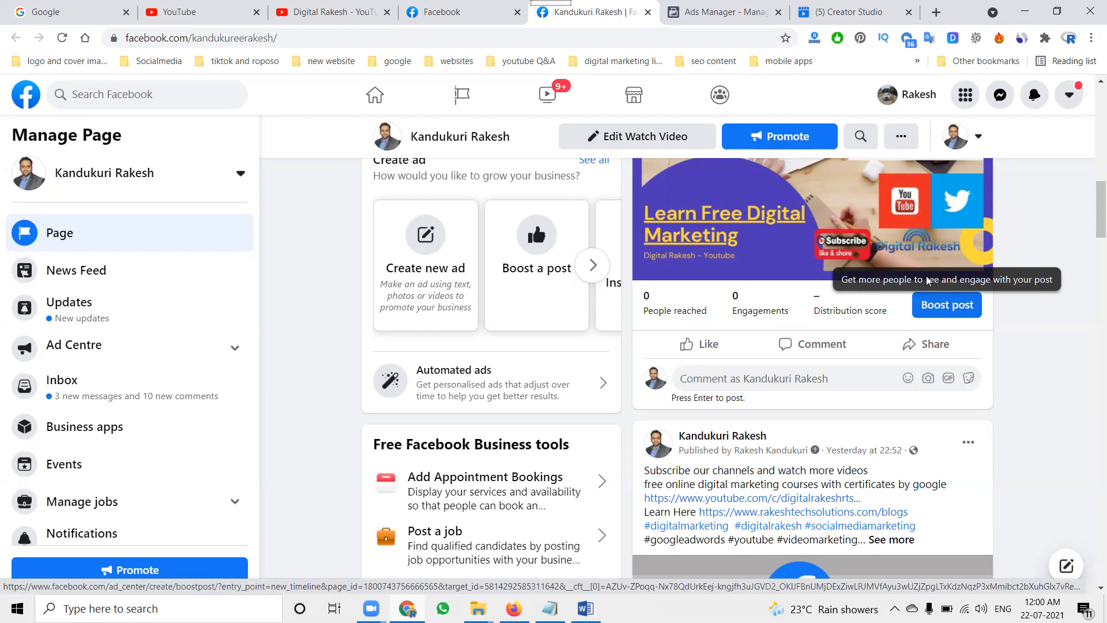
left_click(723, 13)
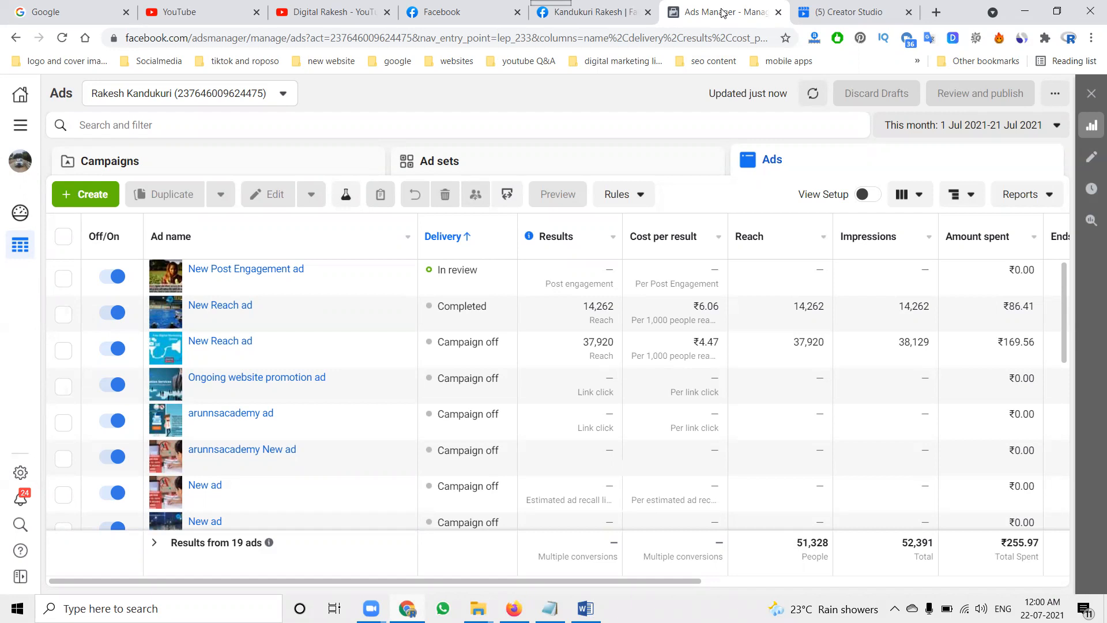
left_click(329, 12)
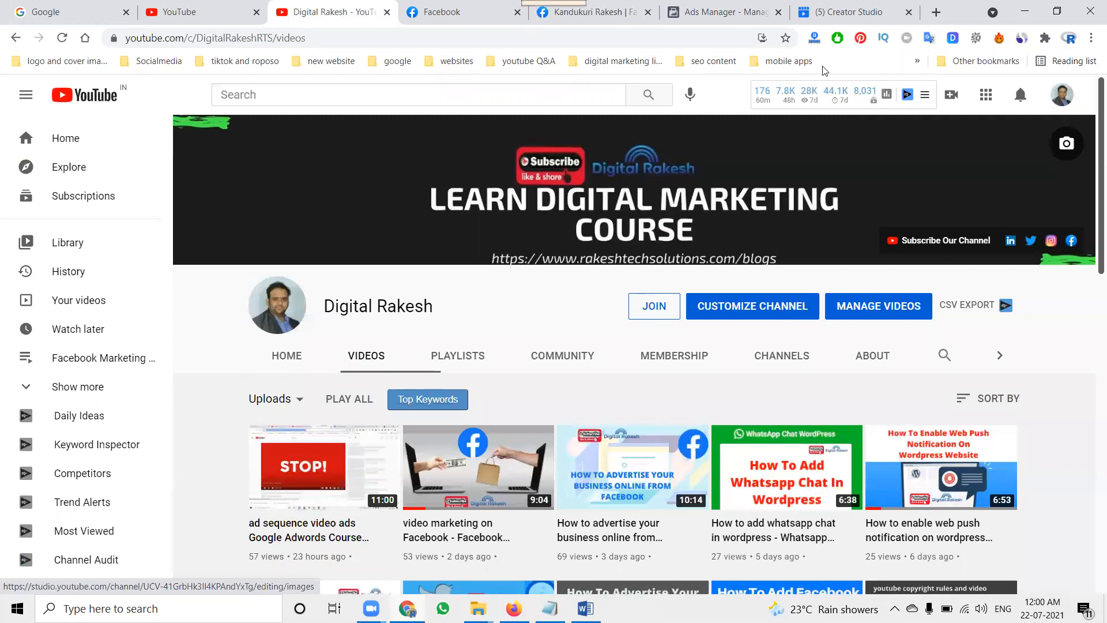
left_click(723, 11)
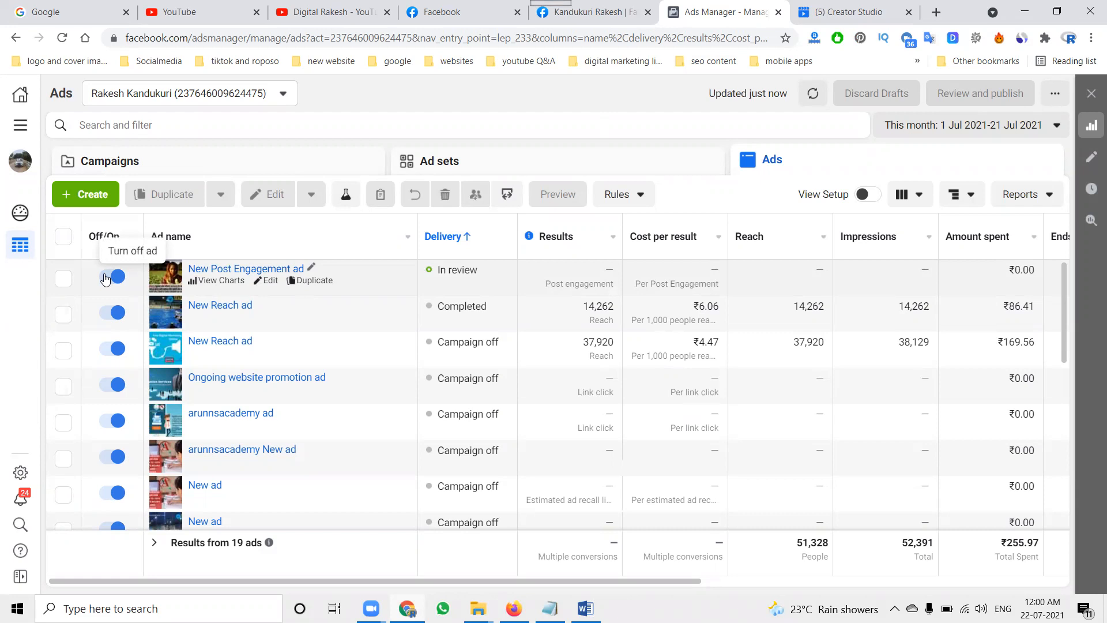
left_click(291, 24)
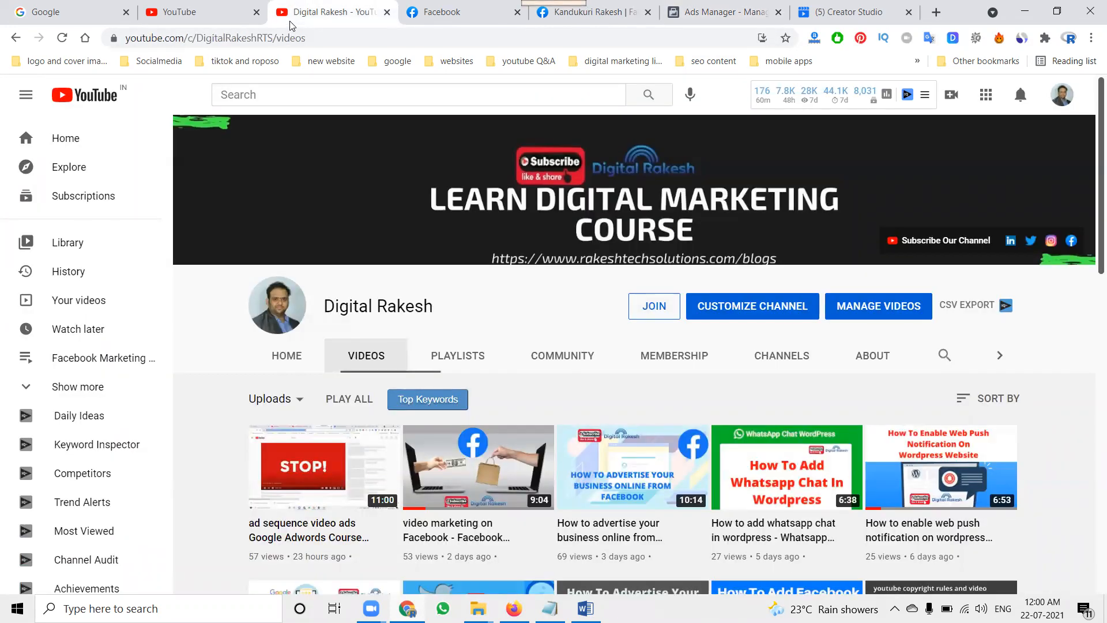